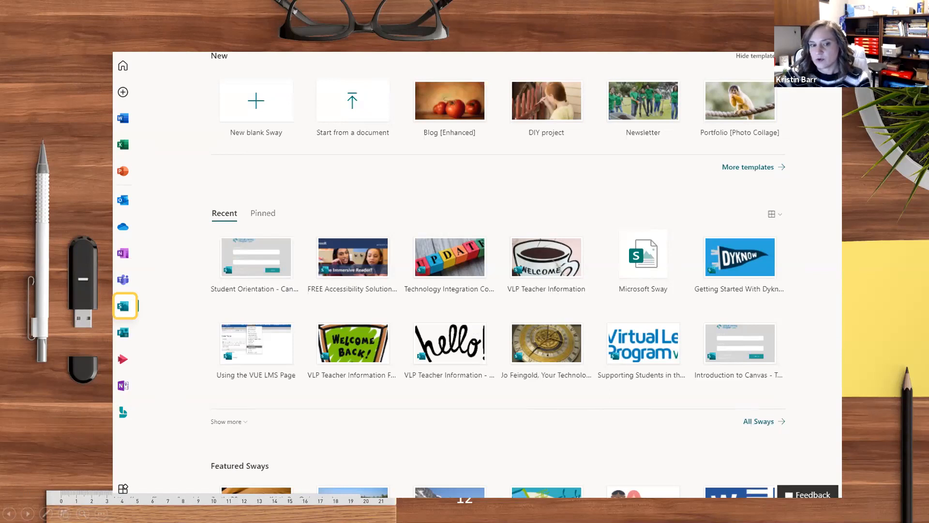
key(Right)
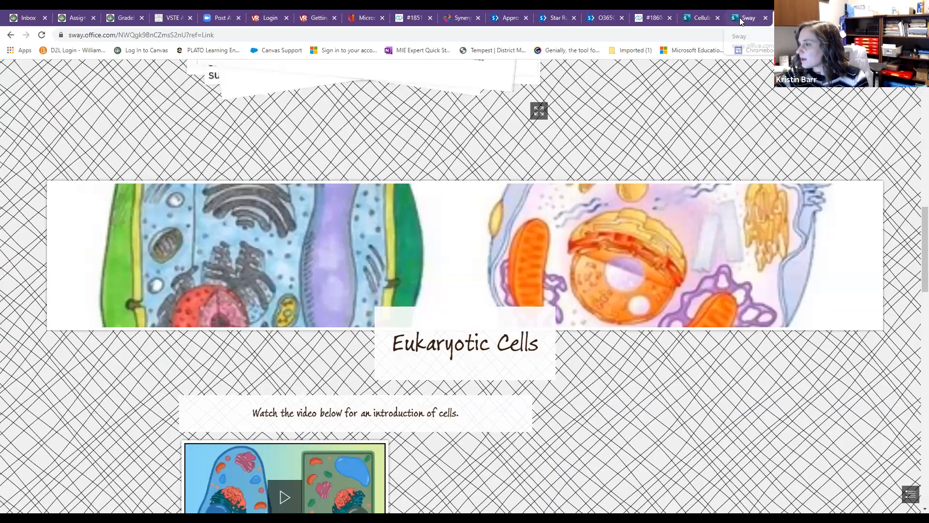
- Switch to the new blank Sway and title it "VSTE Sessions"
click(740, 19)
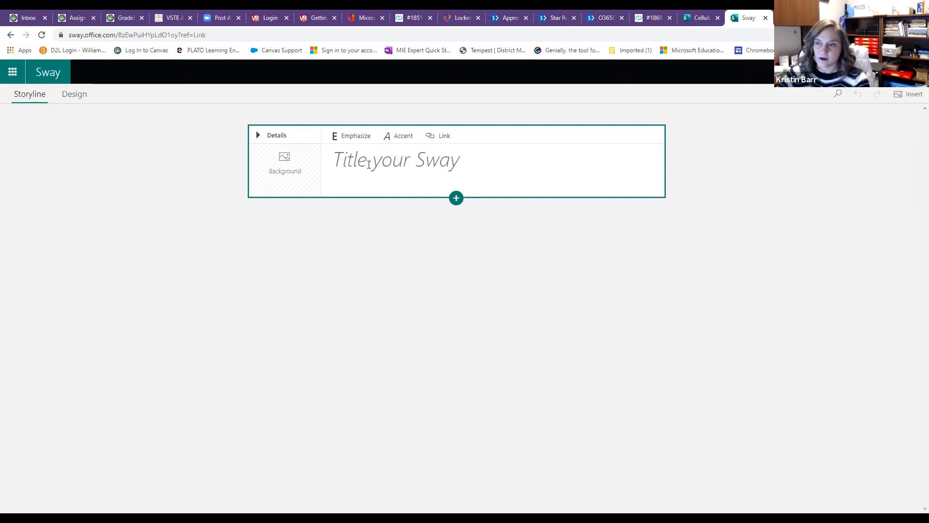
click(369, 164)
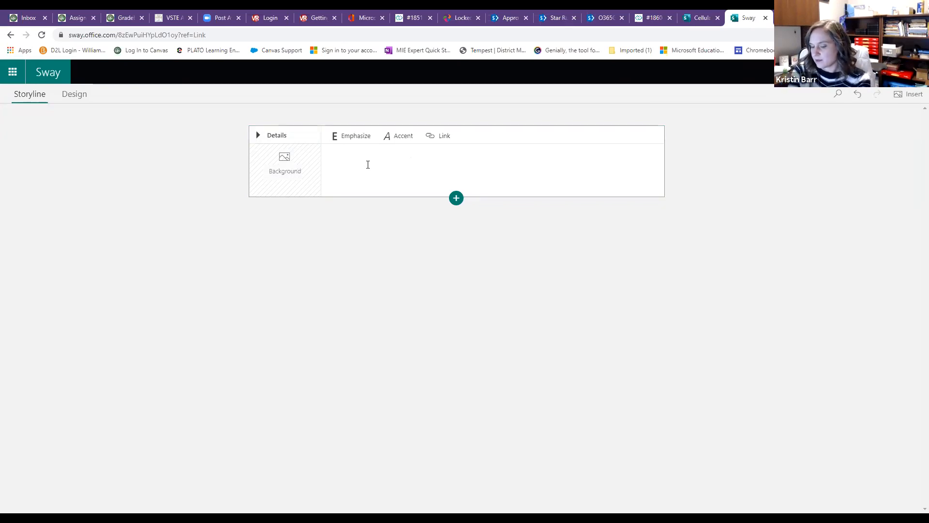
text(VSTE )
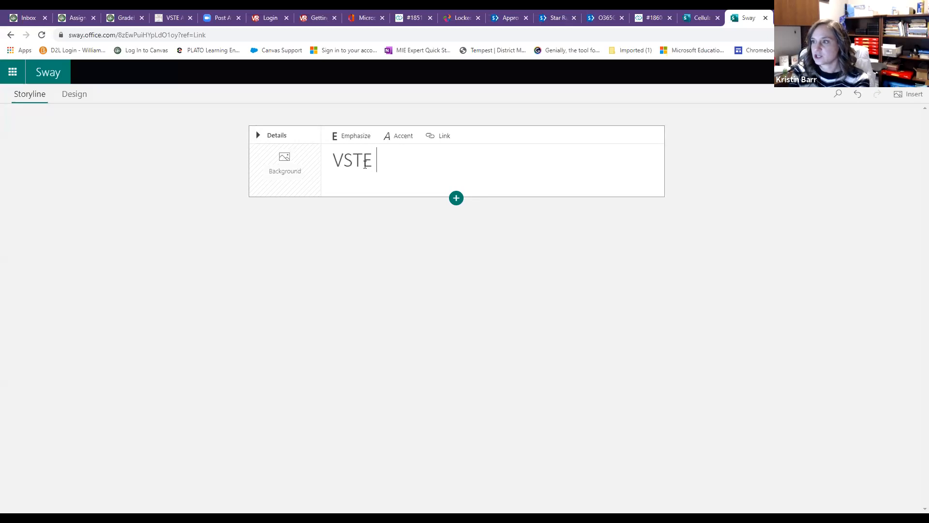
text(S)
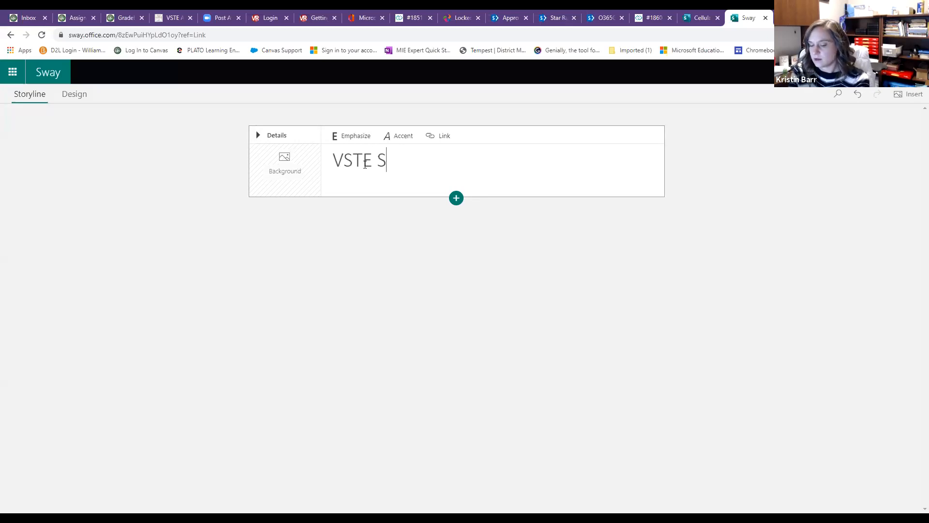
text(essions)
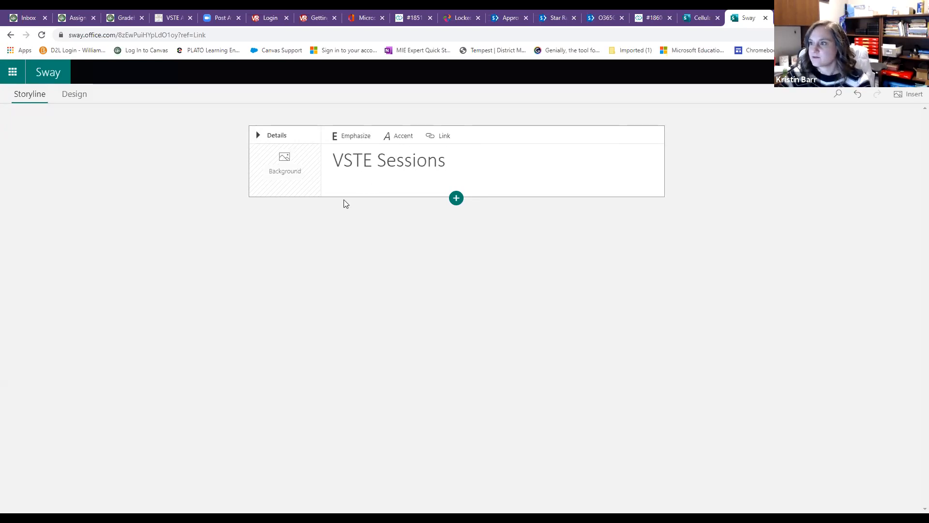
- Try the Emphasize and Accent formatting on the whole title and remove both again
drag(452, 161, 331, 161)
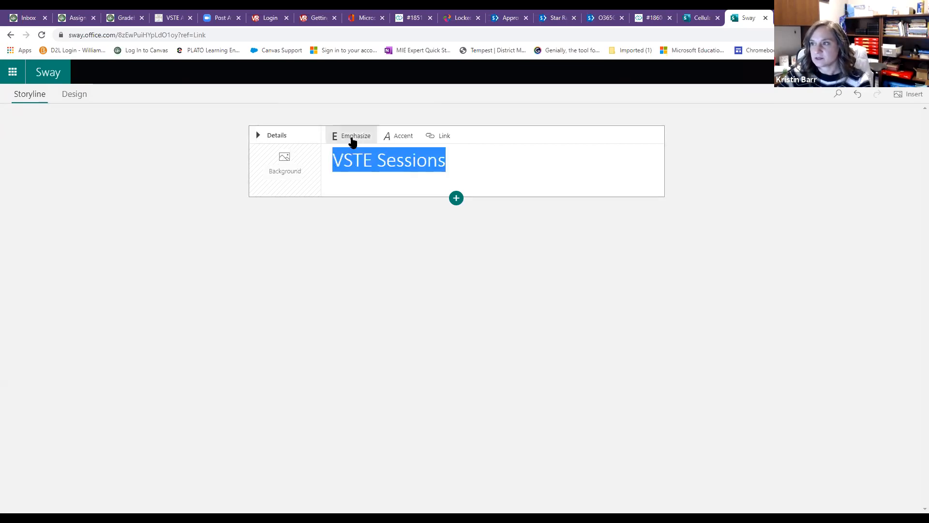
click(353, 139)
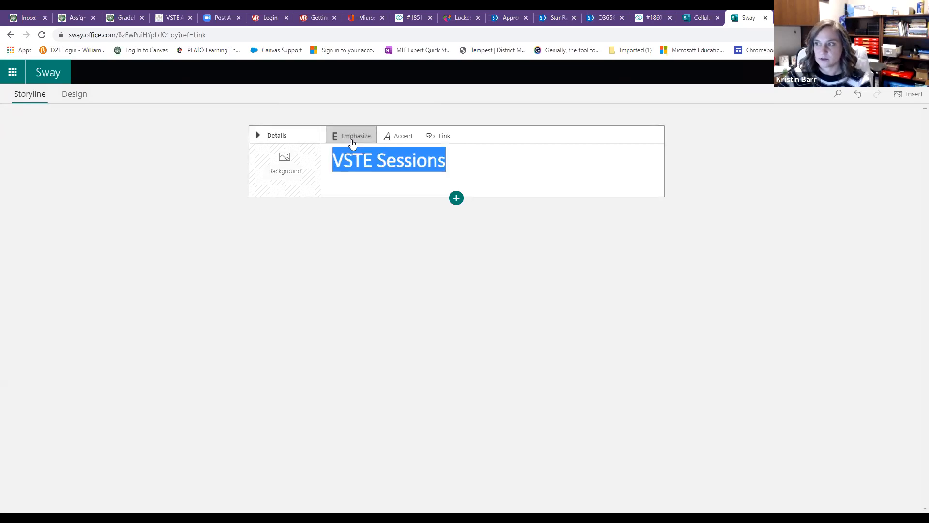
click(401, 141)
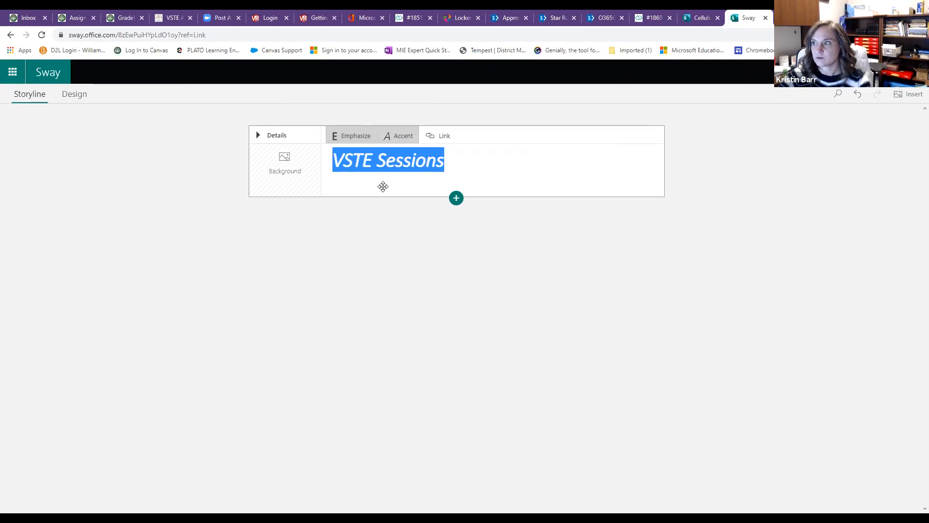
click(401, 142)
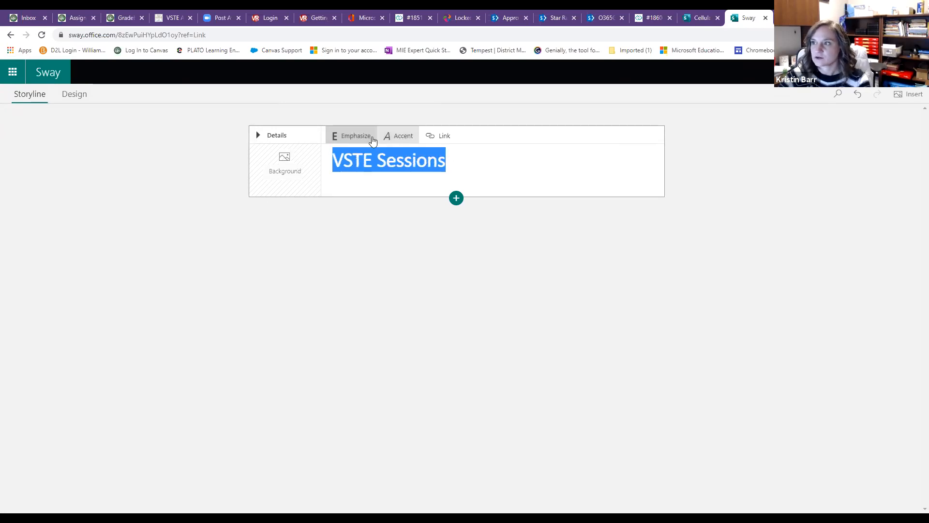
click(350, 136)
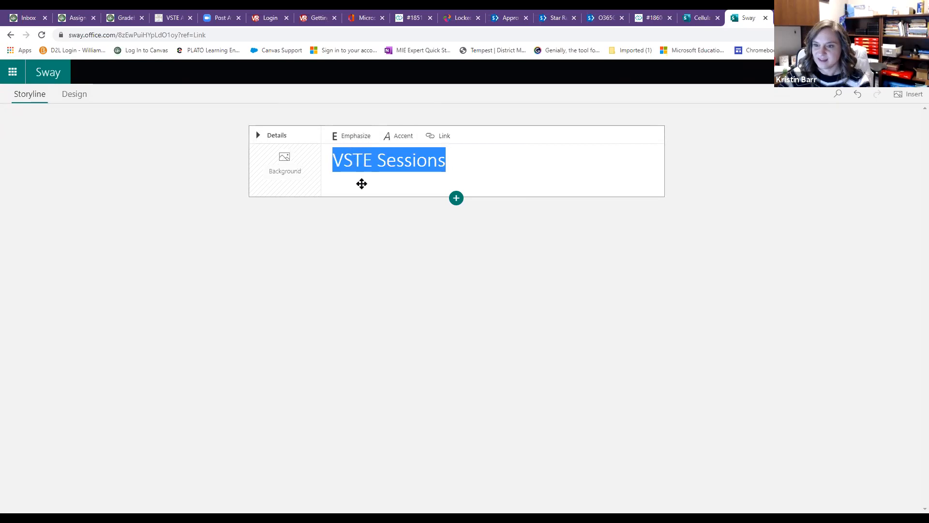
click(362, 186)
click(450, 160)
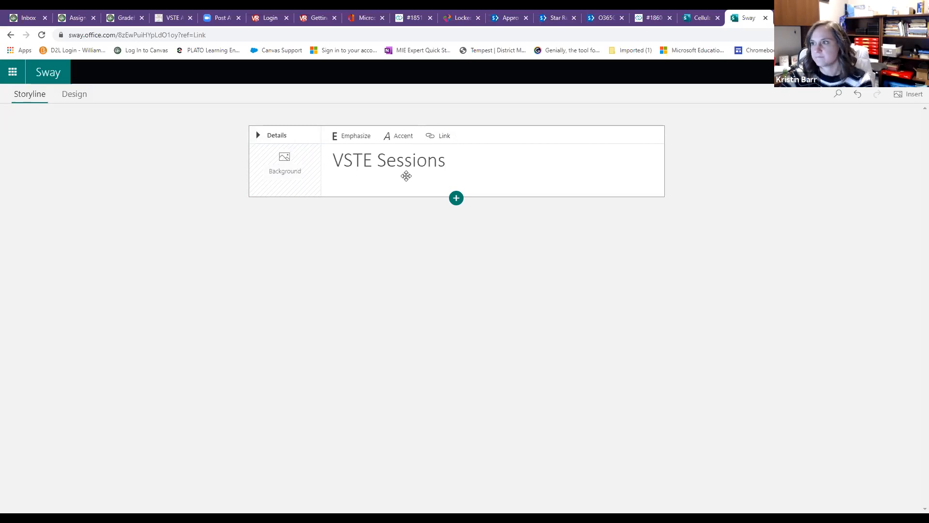
- Search for "Conference" images and add the bright-room audience photo with the green-jacketed attendee as the title card's background
click(279, 172)
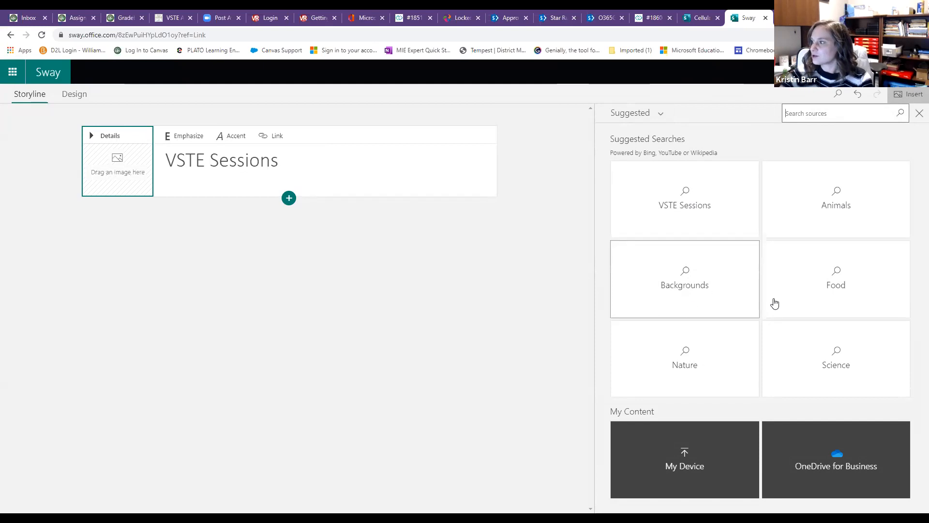
click(811, 115)
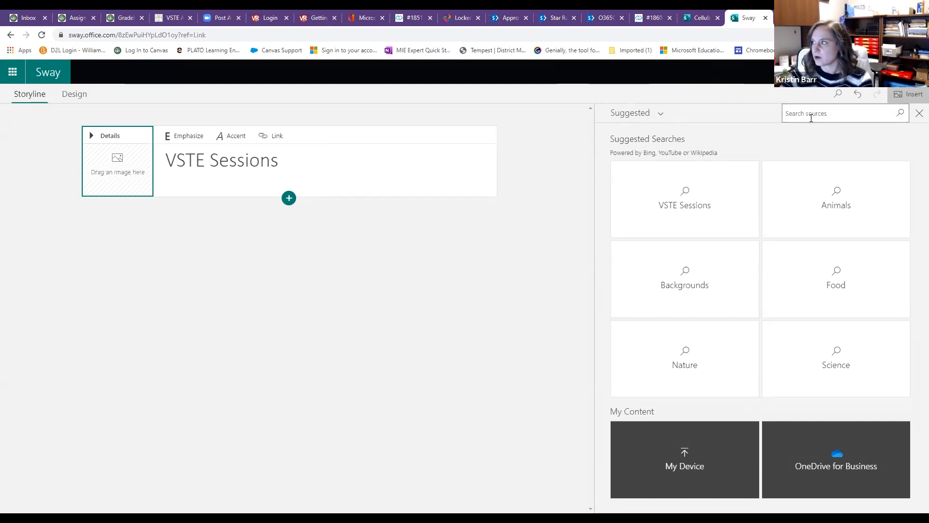
text(Conference)
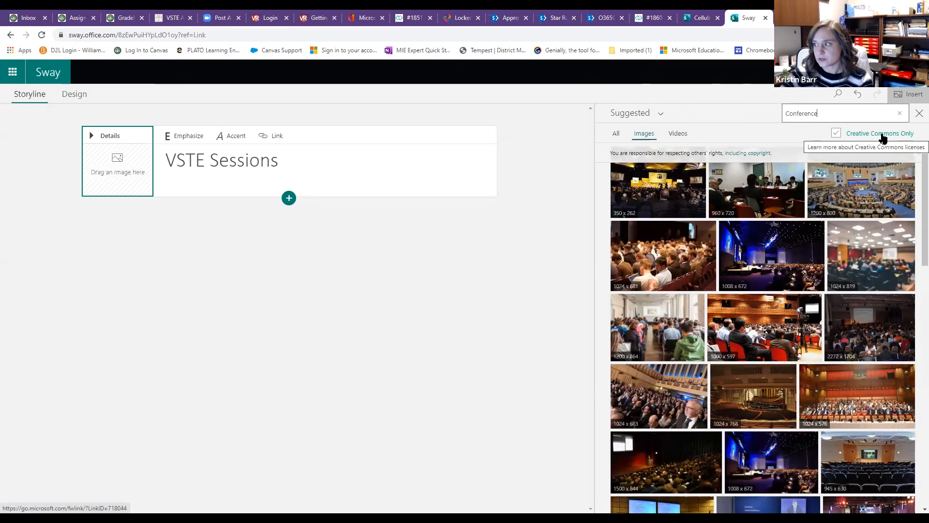
click(651, 336)
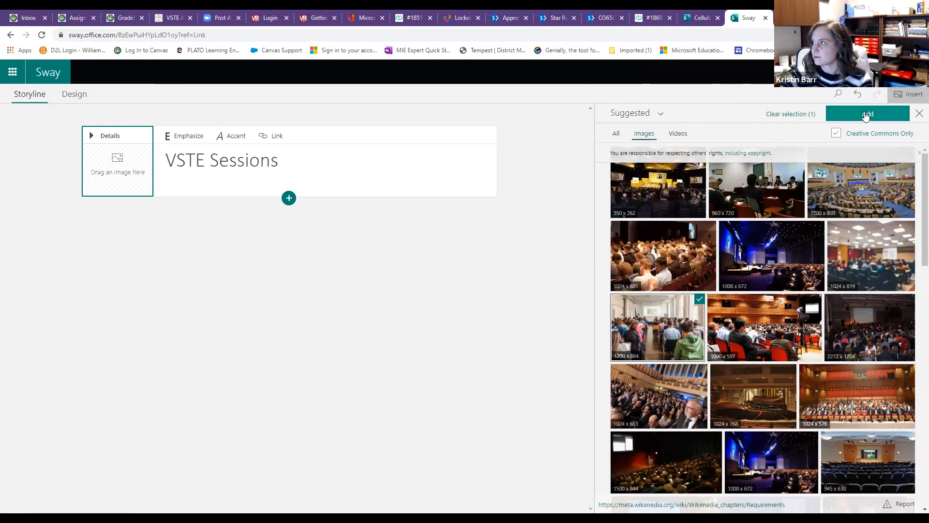
click(845, 114)
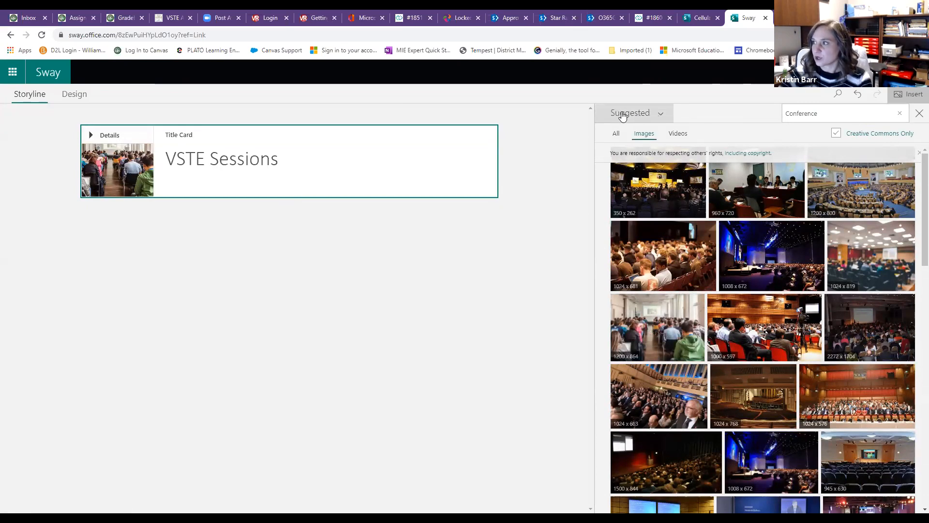
click(662, 114)
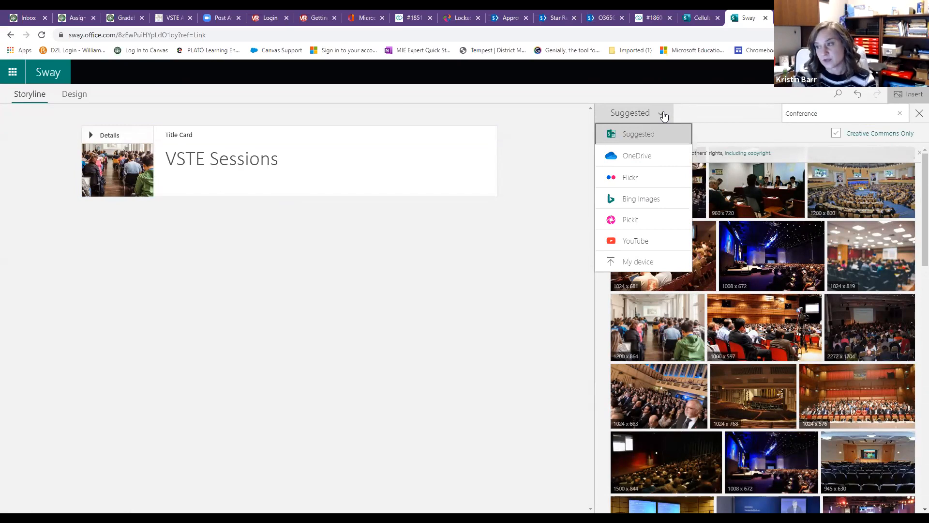
click(640, 264)
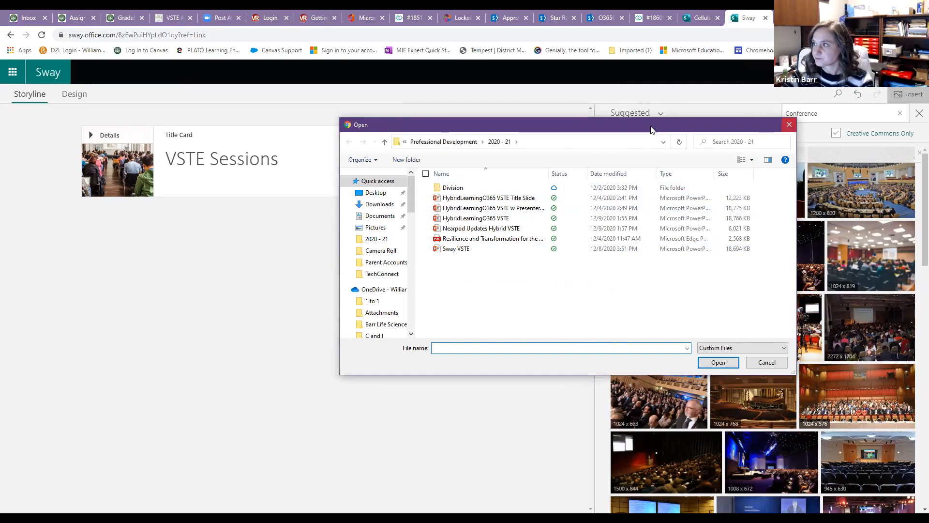
click(790, 126)
click(365, 152)
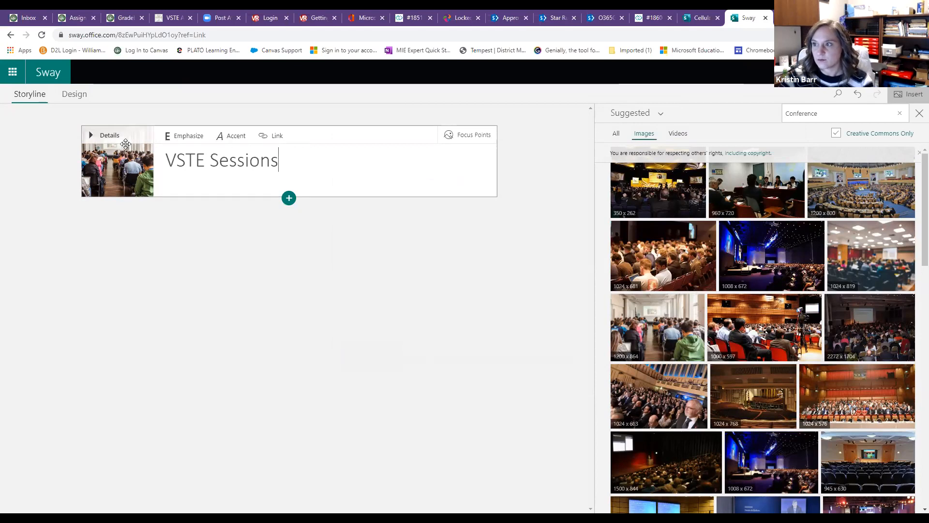
- Add a Heading 1 card below the title card and enter "Wed. Dec 9" as its heading
click(288, 201)
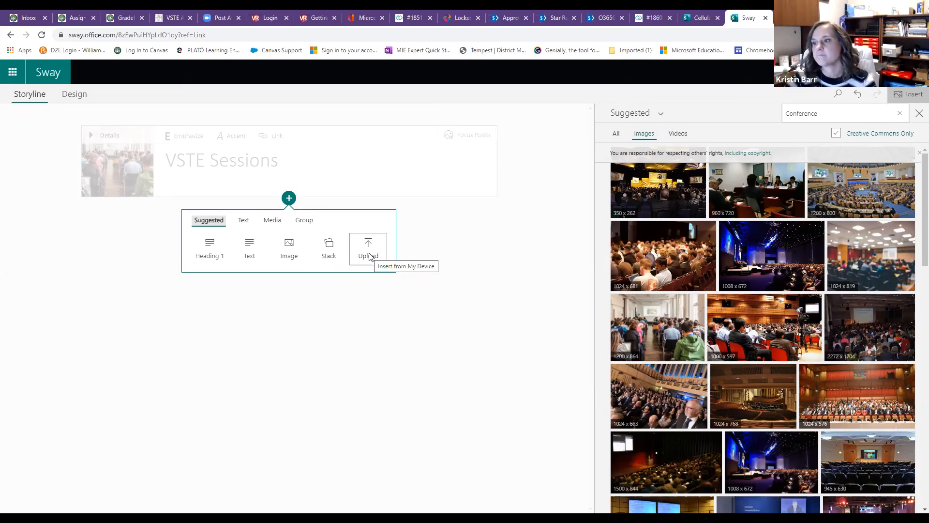
click(216, 255)
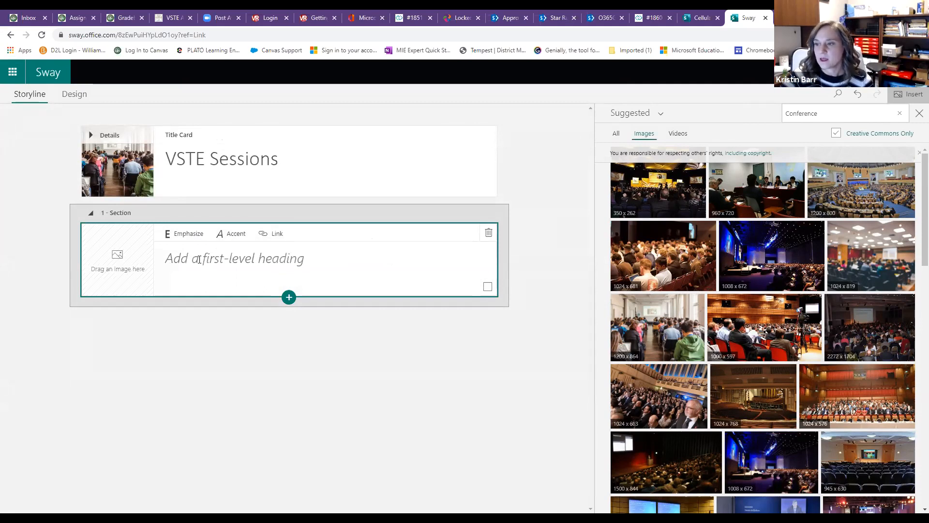
click(200, 260)
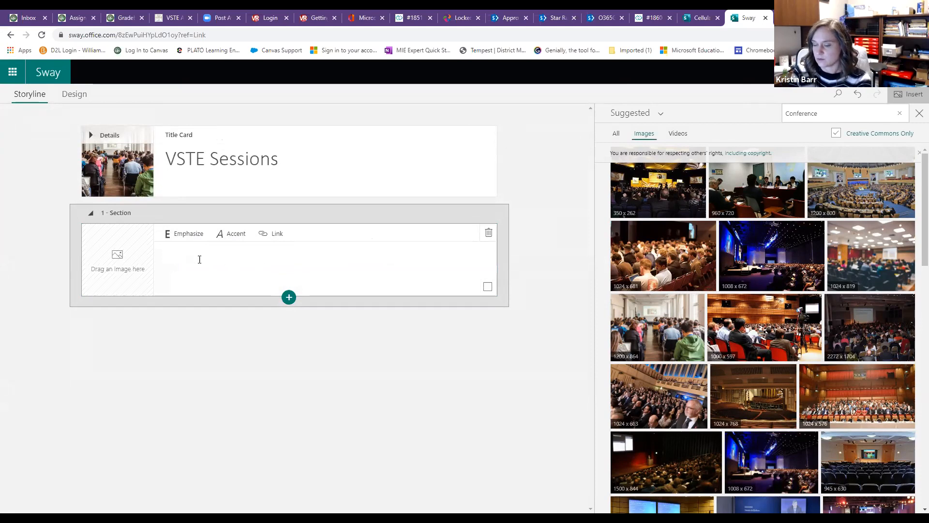
text(We)
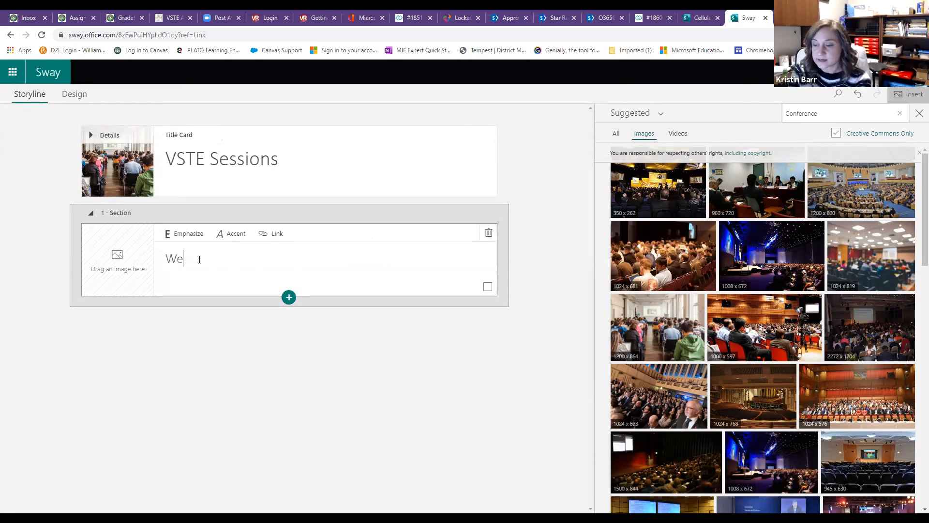
text(d Dec 9)
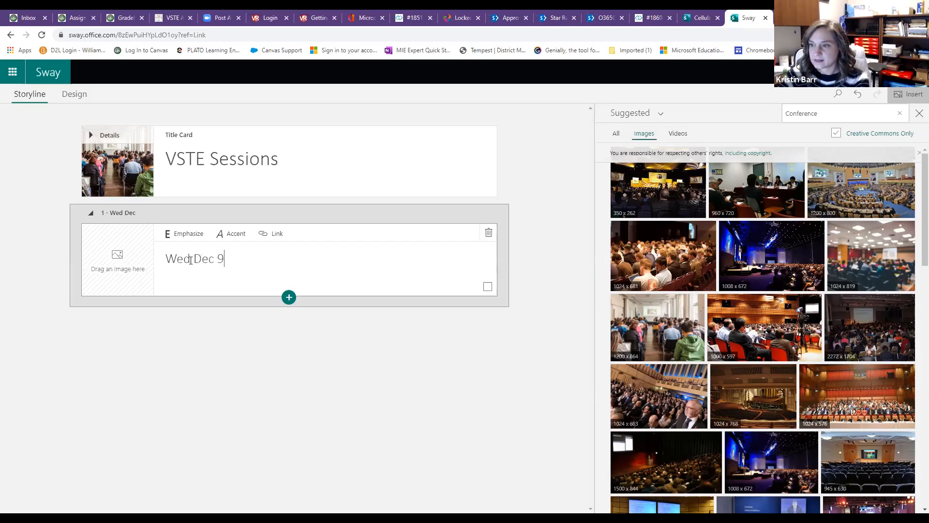
click(190, 260)
text(.)
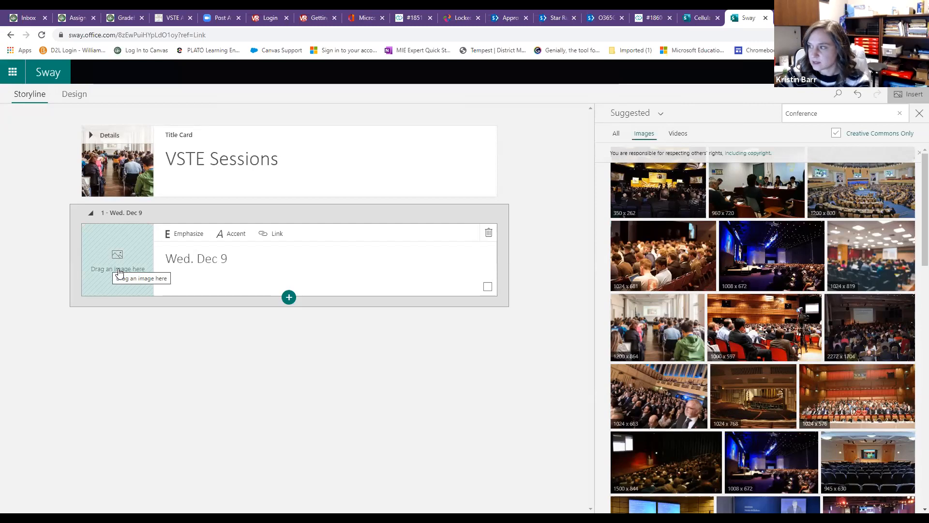
drag(668, 258, 691, 279)
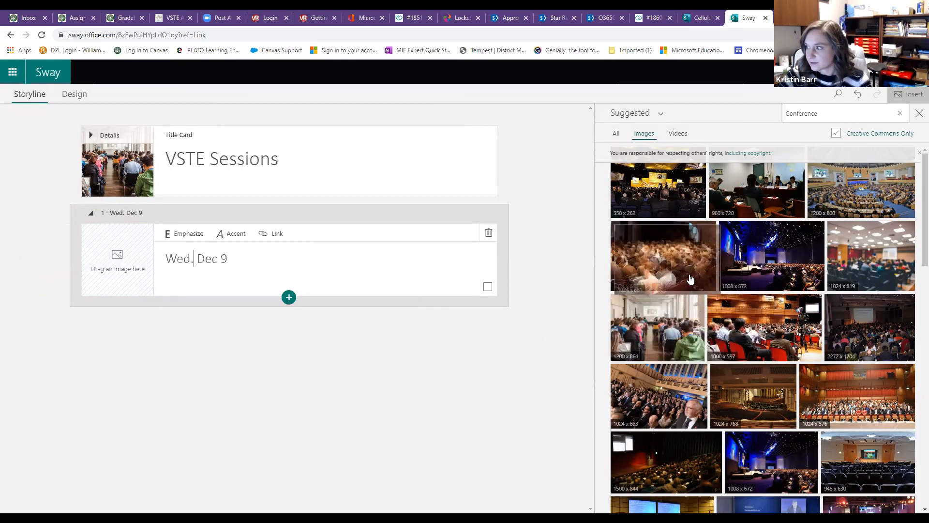
- Add a text card below the "Wed. Dec 9" heading with the text "Sessions I attended"
click(288, 297)
click(247, 347)
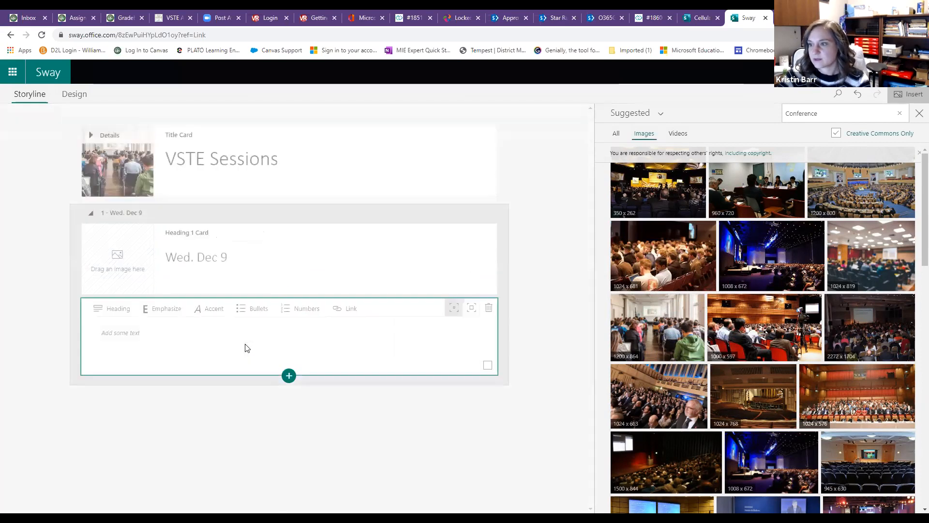
click(176, 336)
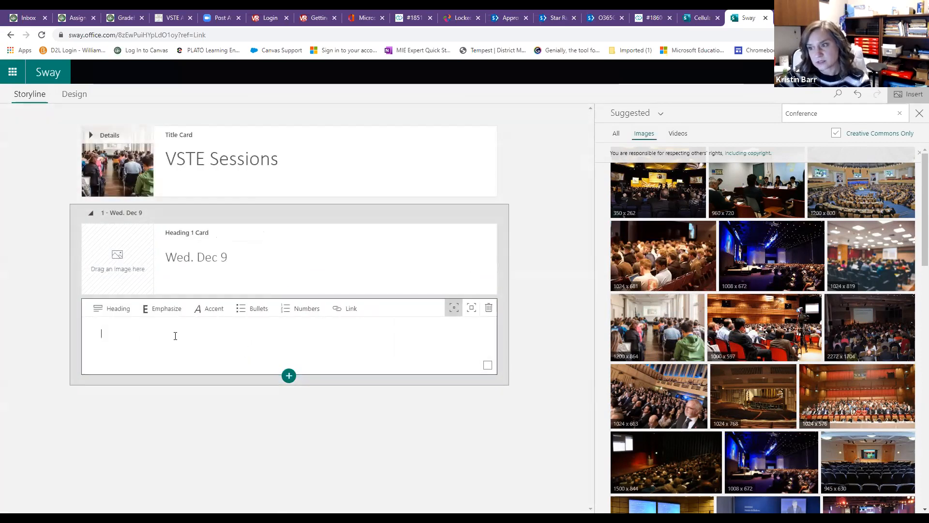
text(Sessions I attended)
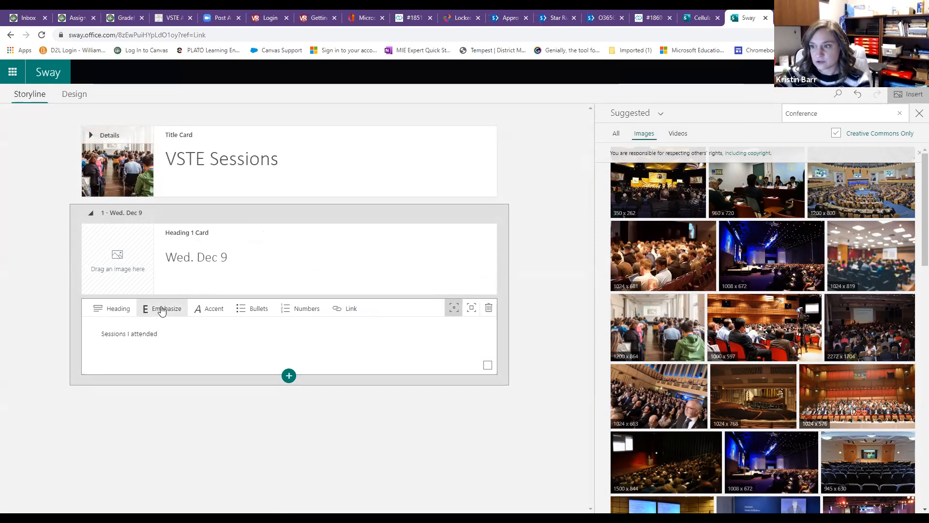
- Add a bulleted list under "Sessions I attended" with the placeholder entries "fhdsjkhfgikj" and "fhjdksfhjdk"
key(Return)
click(254, 312)
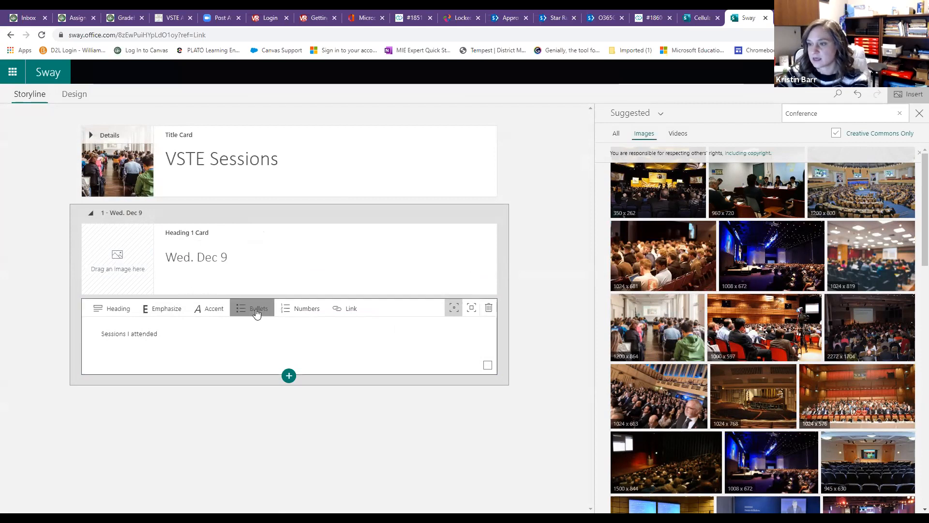
text(fhdsjkhfgjkj)
key(Return)
text(fhjdksfhjdk)
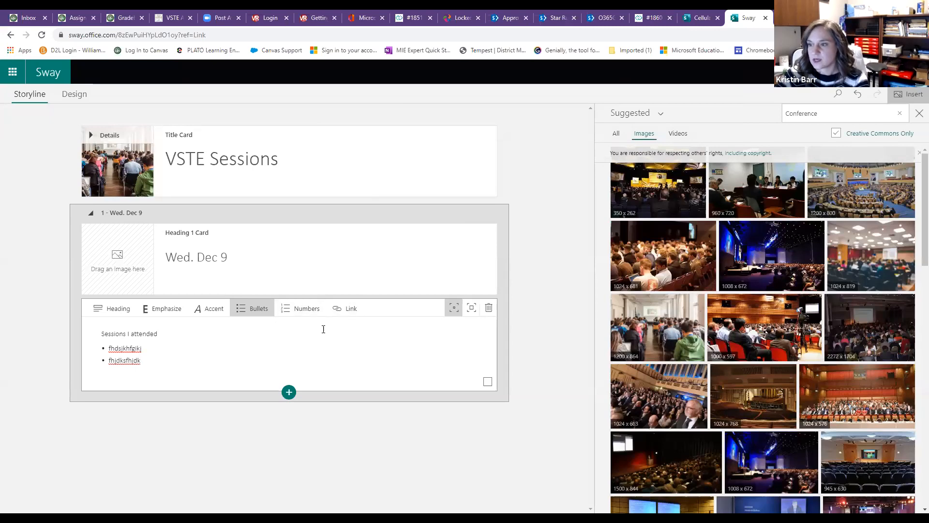
- Compare the two emphasis levels on the text card and apply the stronger one with larger text
click(469, 314)
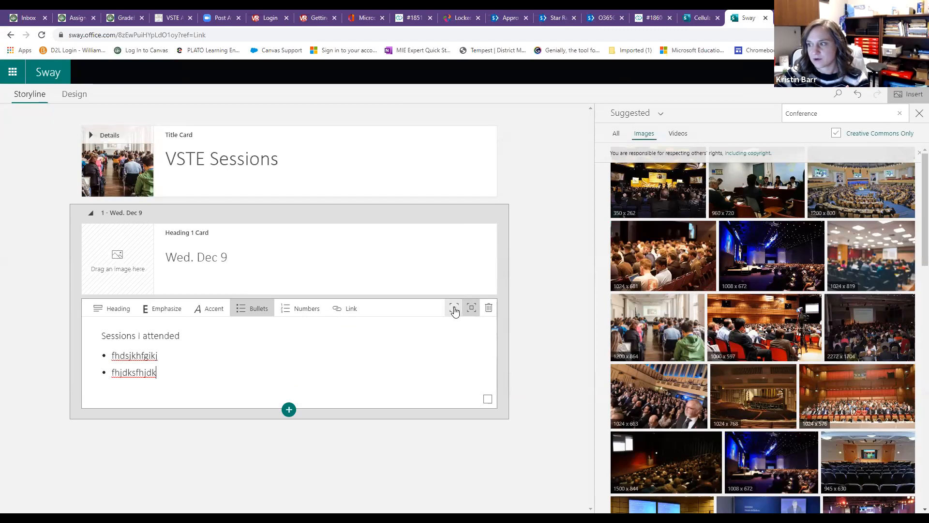
click(453, 309)
click(470, 308)
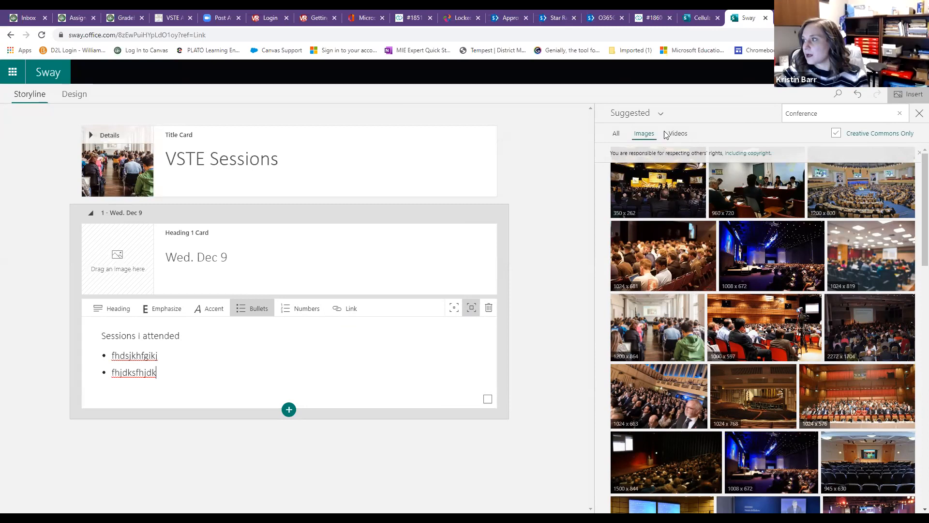
- Review the list of media sources available for inserting content into the storyline
click(659, 115)
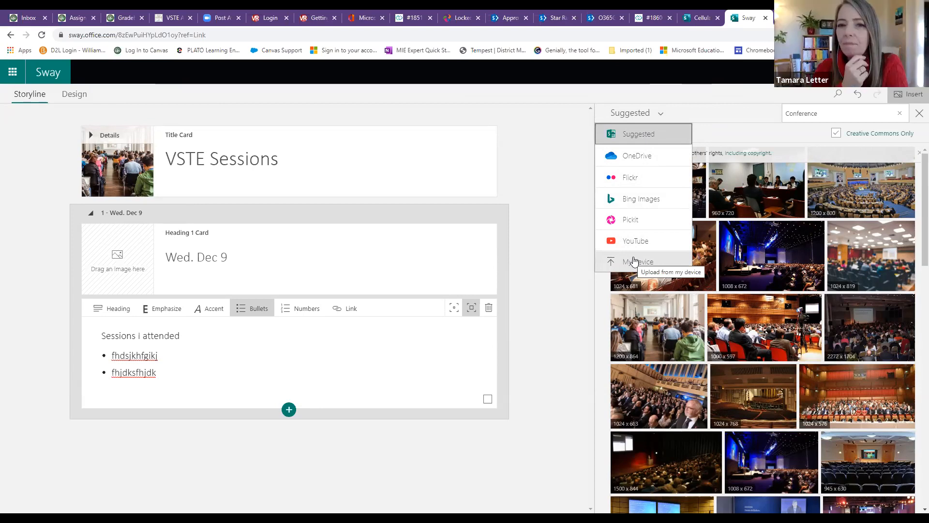
click(805, 114)
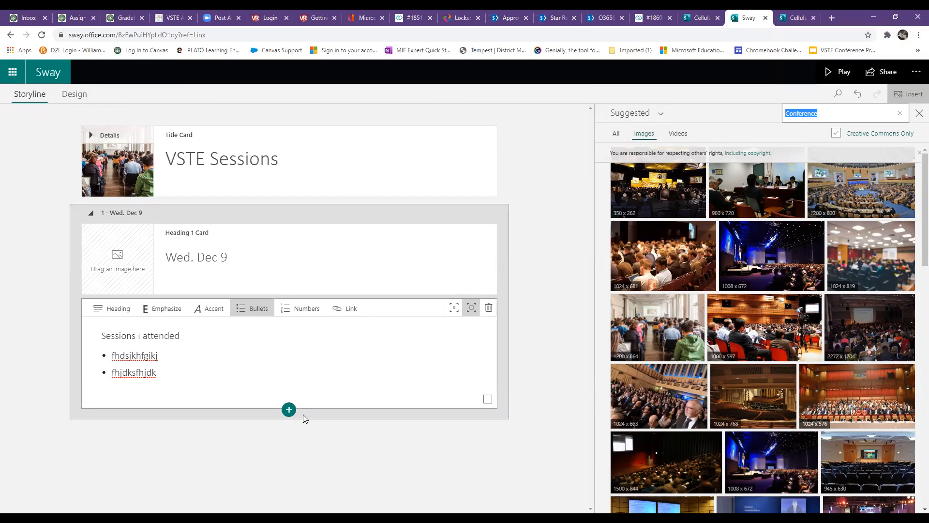
click(379, 341)
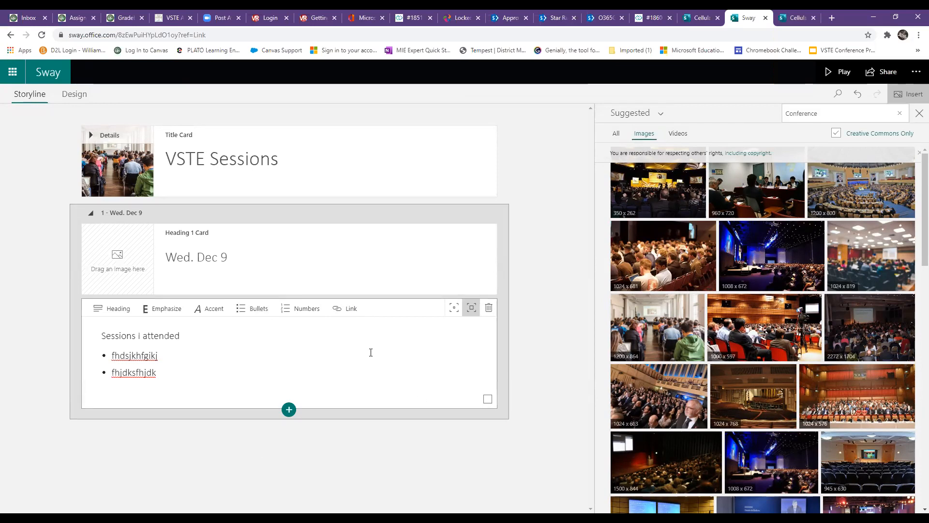
- Add an image card below the bulleted text card and fill it with a multicolored candy photo found by searching "M&Ms"
click(289, 409)
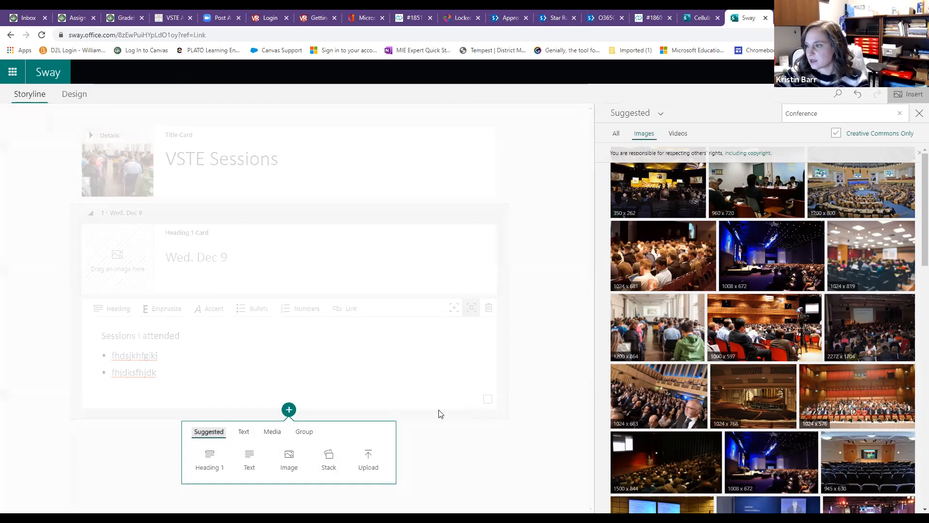
click(294, 452)
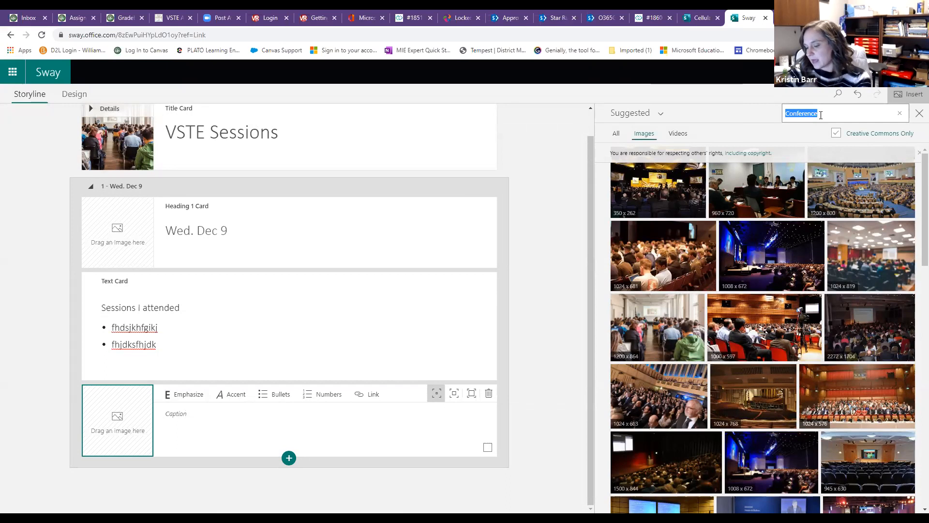
text(M&M)
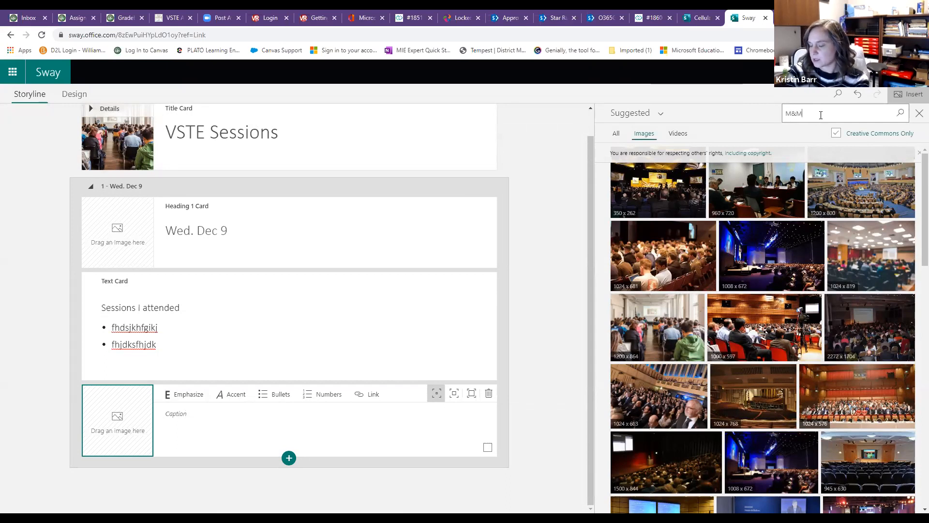
text(s)
key(Return)
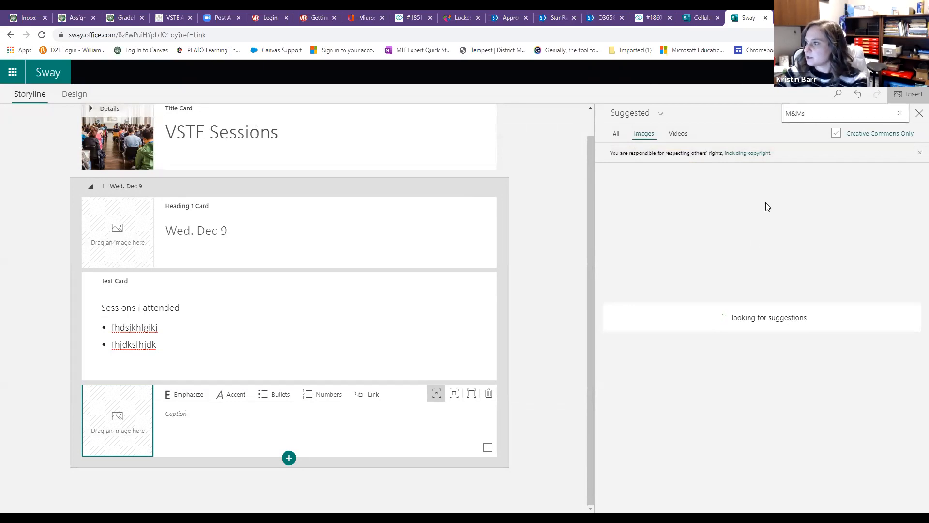
drag(678, 249, 121, 421)
- Caption the candy image card "VSTE loves M&Ms" and emphasize the caption in bold italic
click(194, 418)
text(VSTE lk)
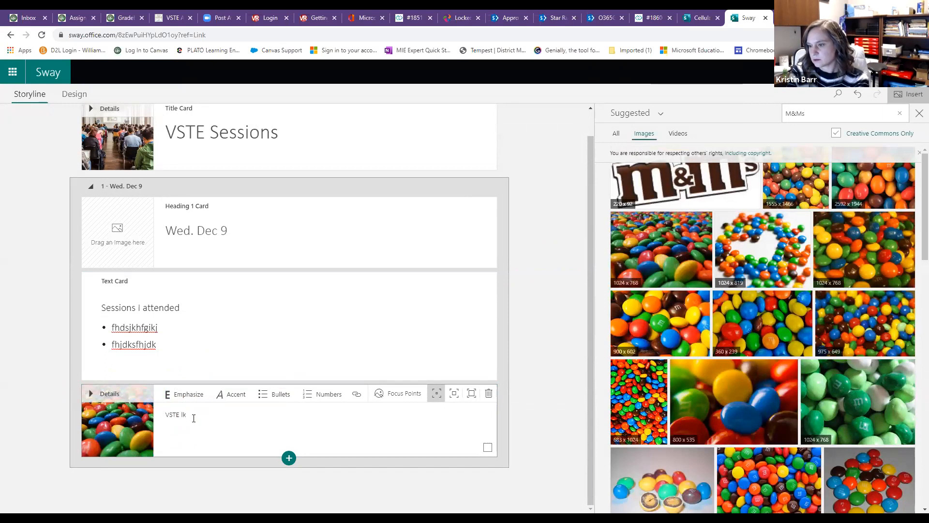
key(BackSpace)
text(oves M&Ms)
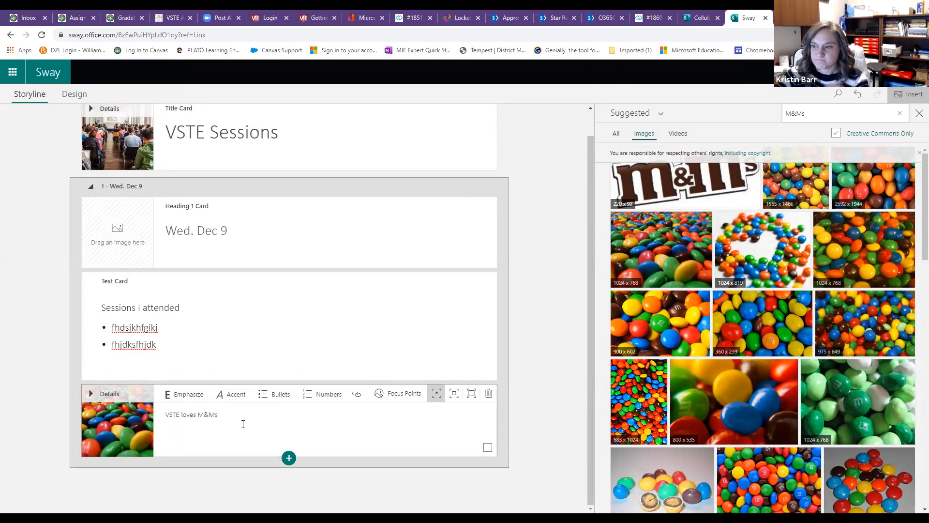
drag(231, 419, 156, 415)
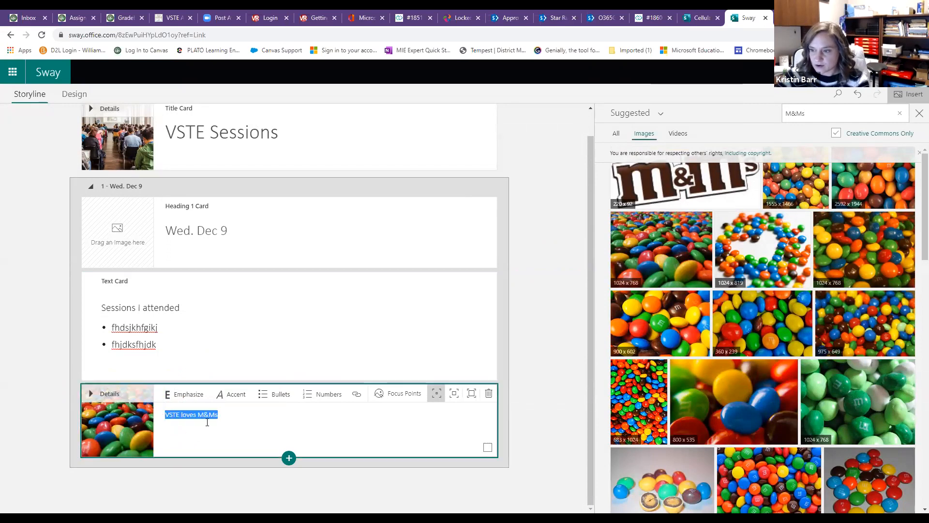
click(191, 399)
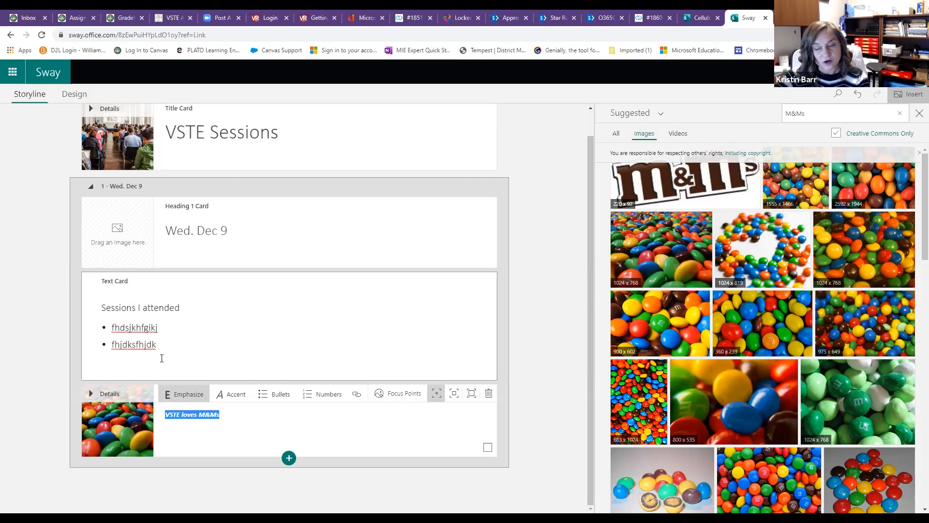
click(185, 429)
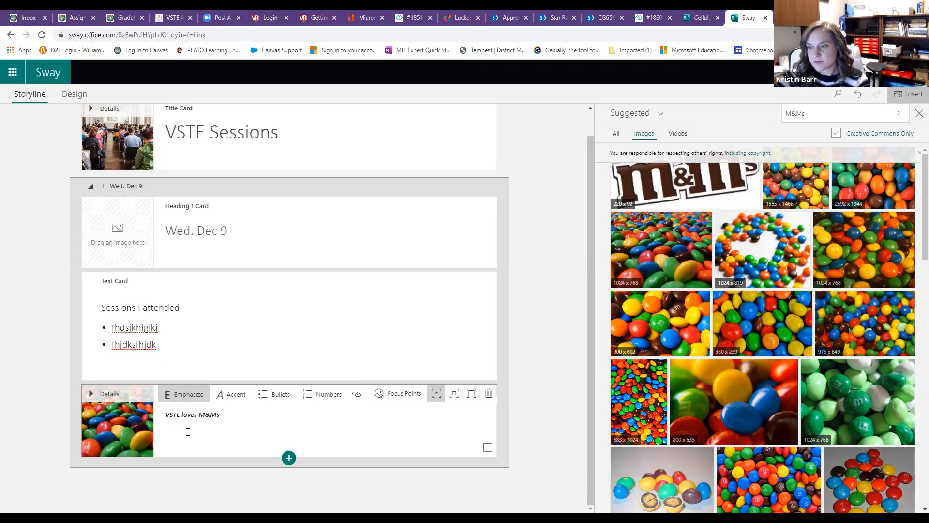
- Try marking the entire candy image as important, but keep a single focus point on a candy in its upper middle area
click(397, 396)
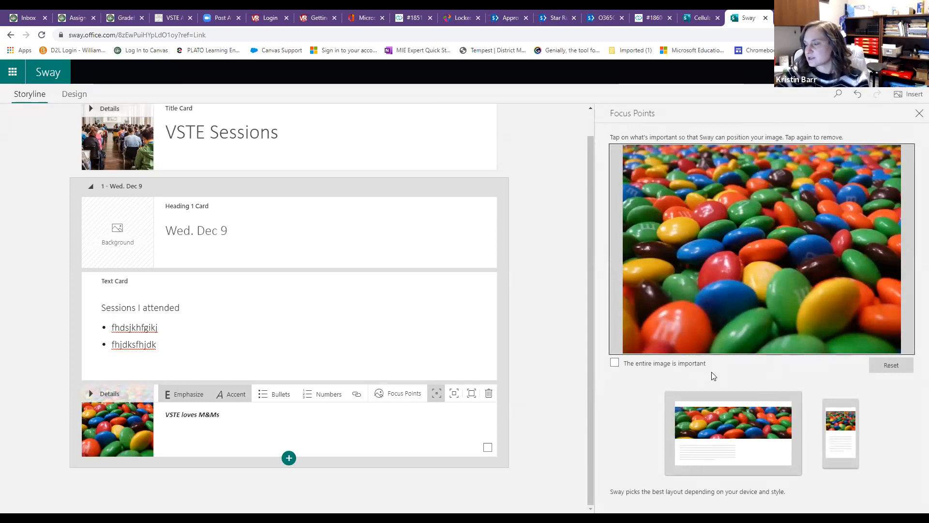
click(708, 210)
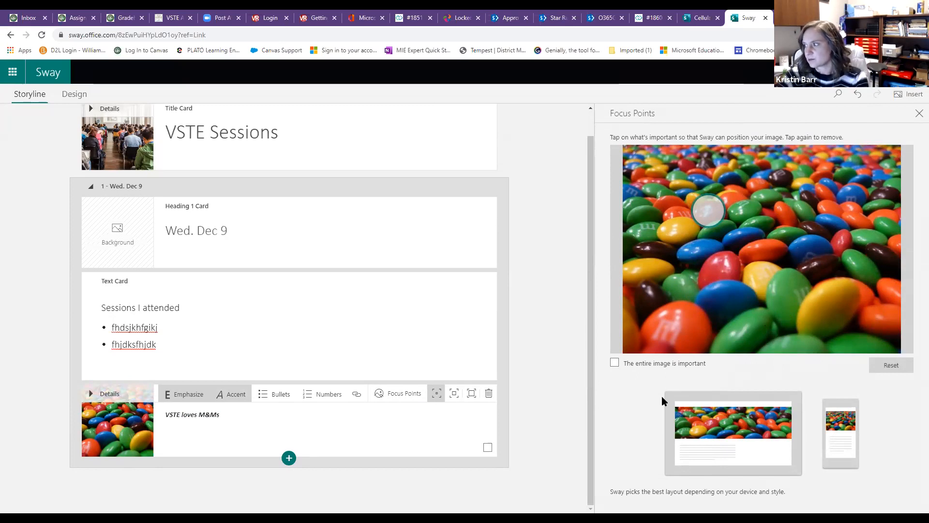
click(615, 364)
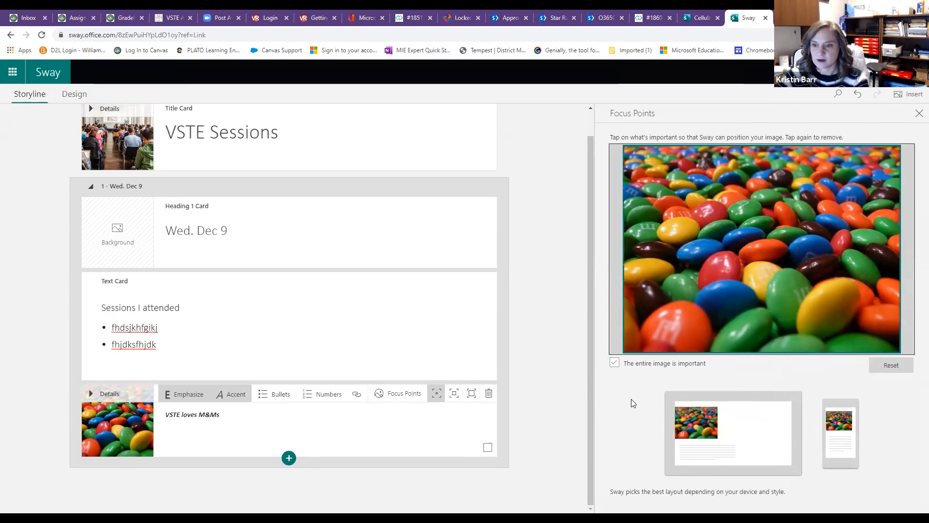
click(703, 211)
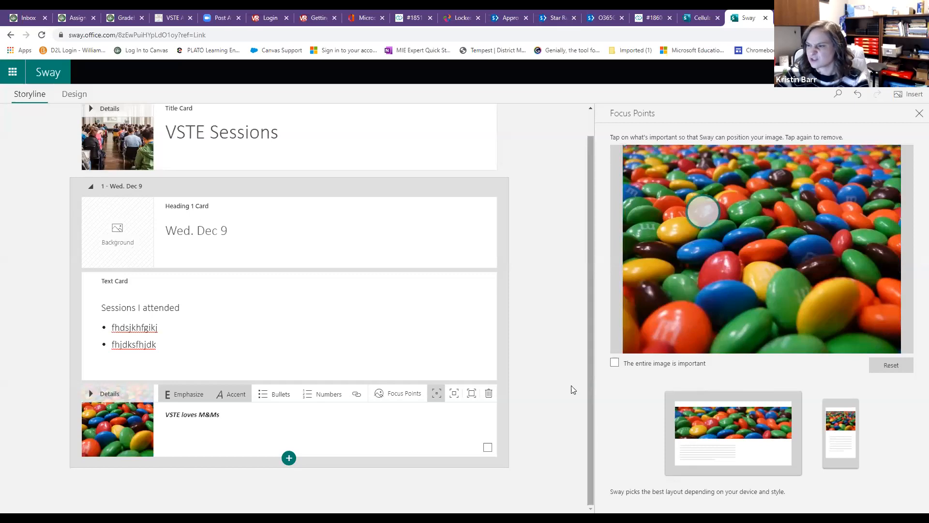
click(913, 117)
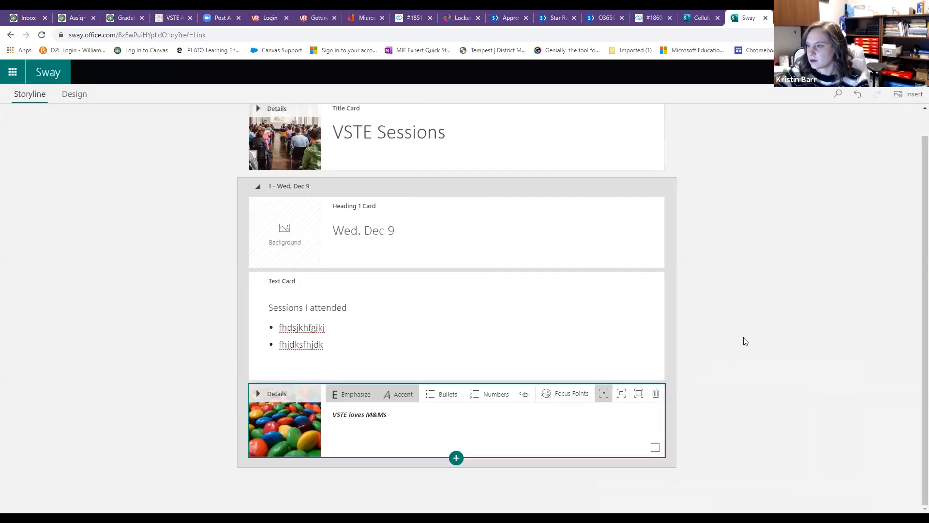
- Add an empty video card below the candy image card and check the media sources offered for it
click(455, 457)
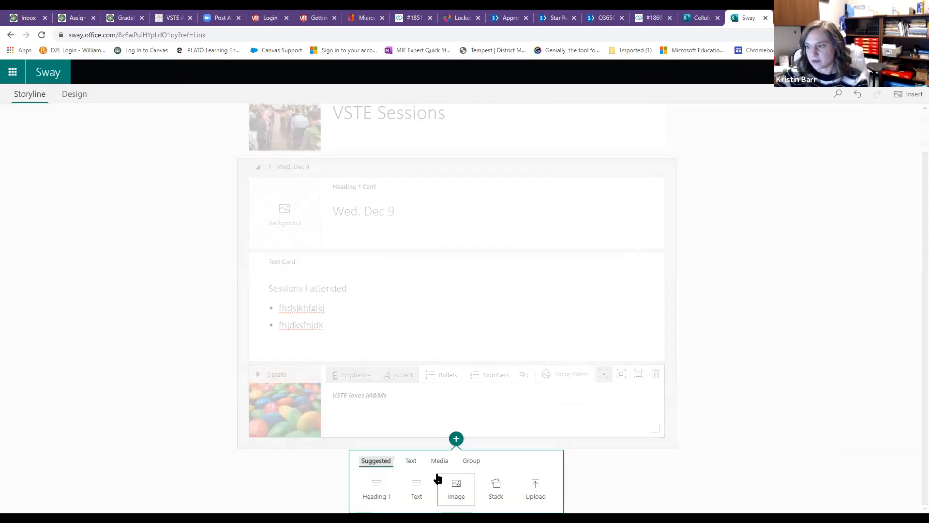
click(410, 462)
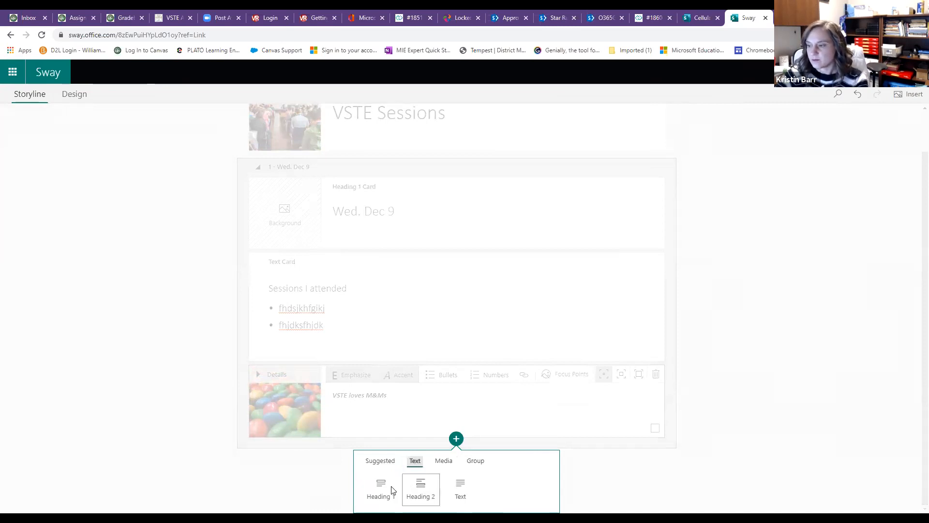
click(443, 464)
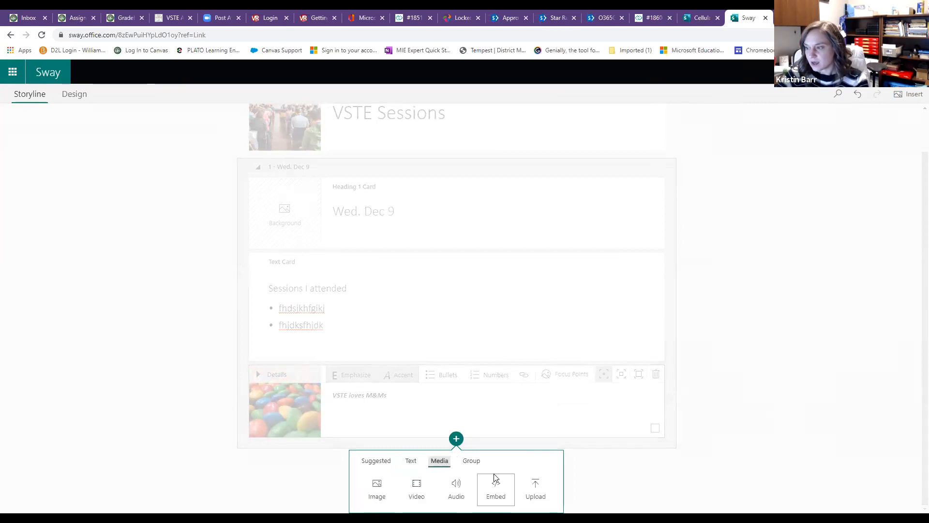
click(416, 489)
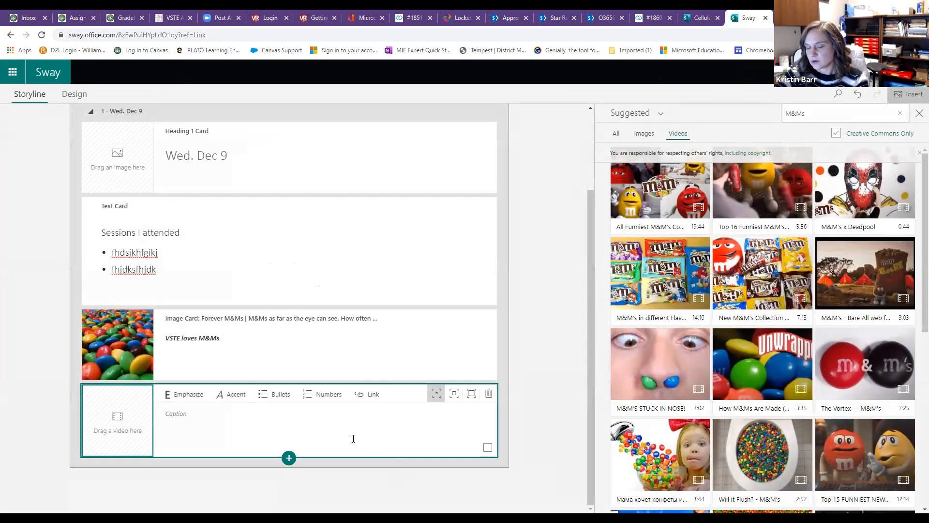
click(659, 115)
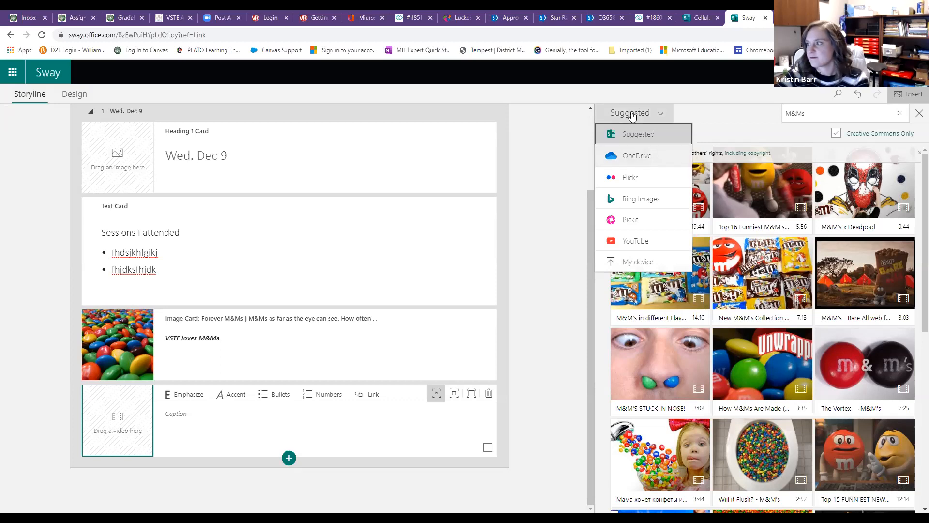
click(661, 114)
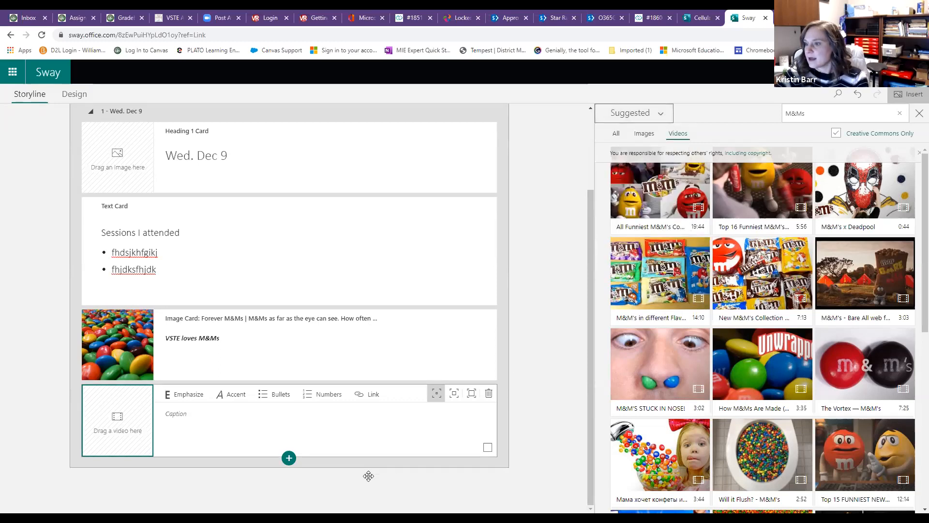
- Add an empty audio card below the video card and close the media suggestions
click(289, 457)
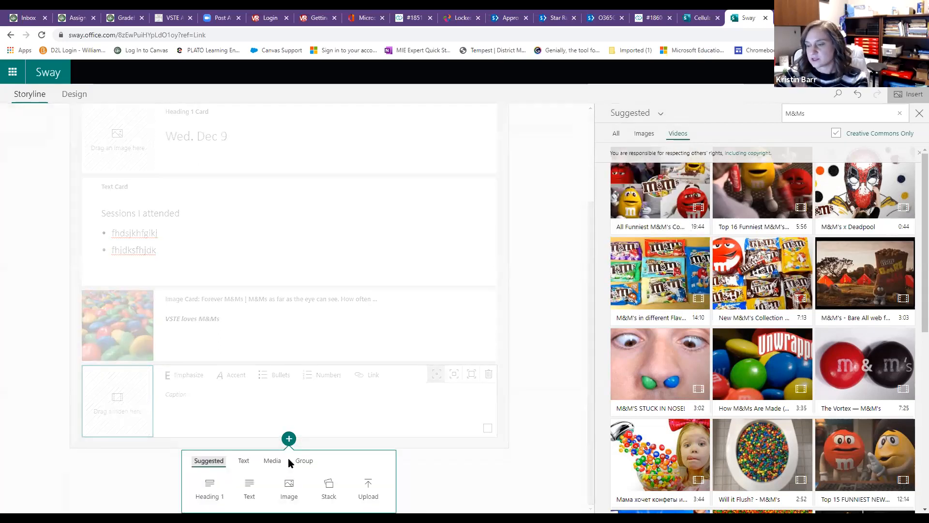
click(277, 462)
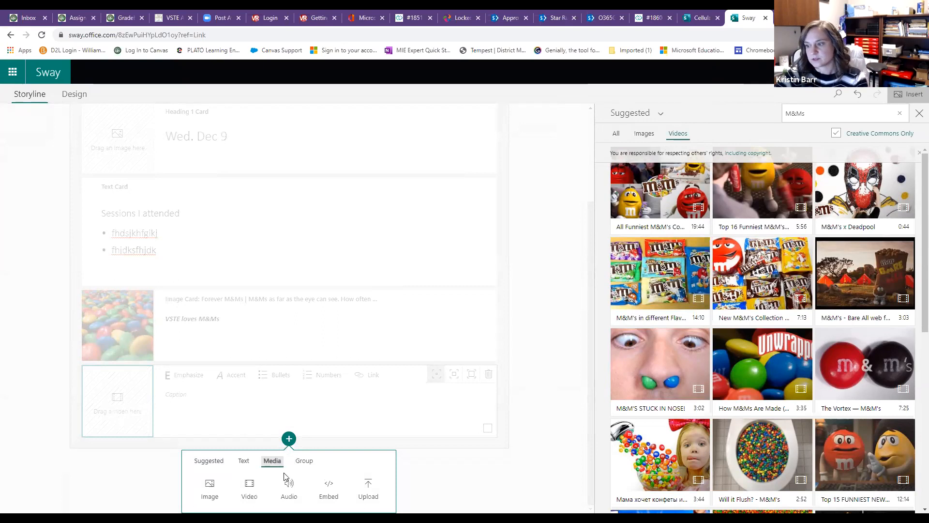
click(290, 487)
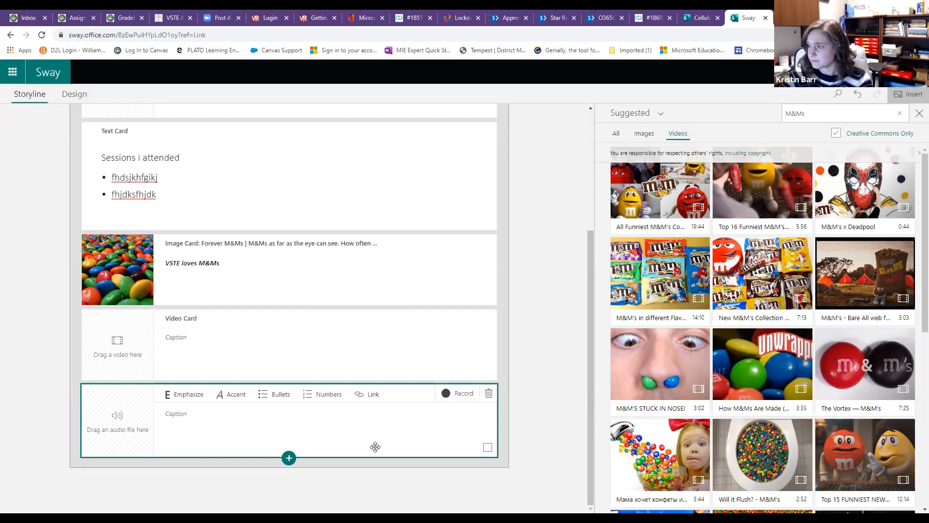
click(918, 114)
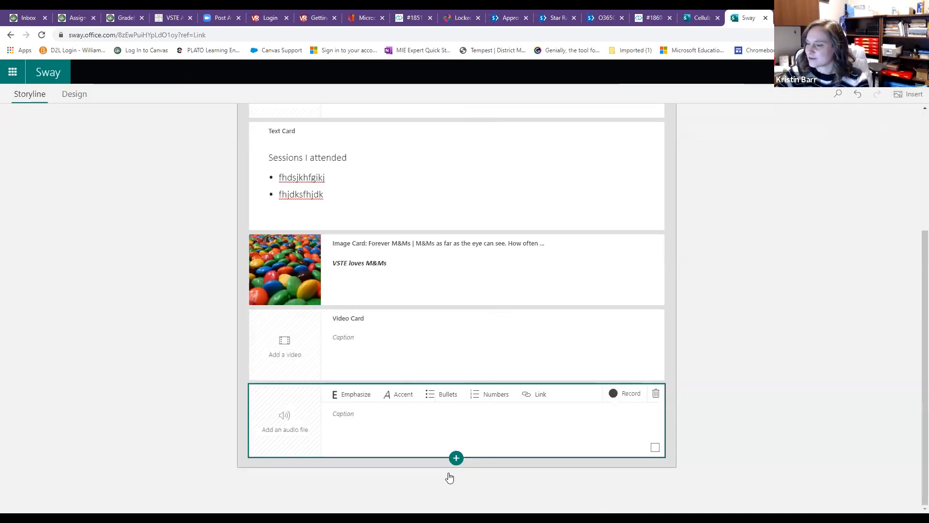
- Review the media card types, then add a Comparison group below the audio card
click(457, 459)
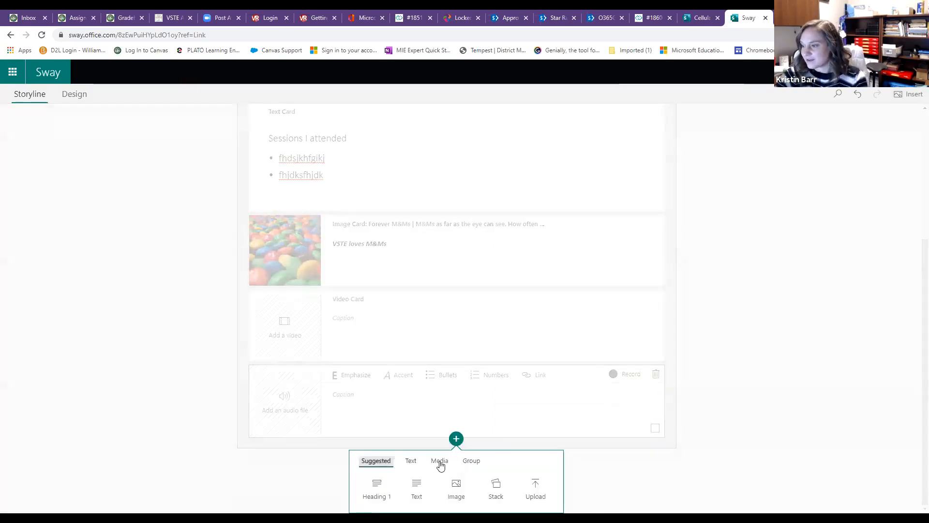
click(441, 464)
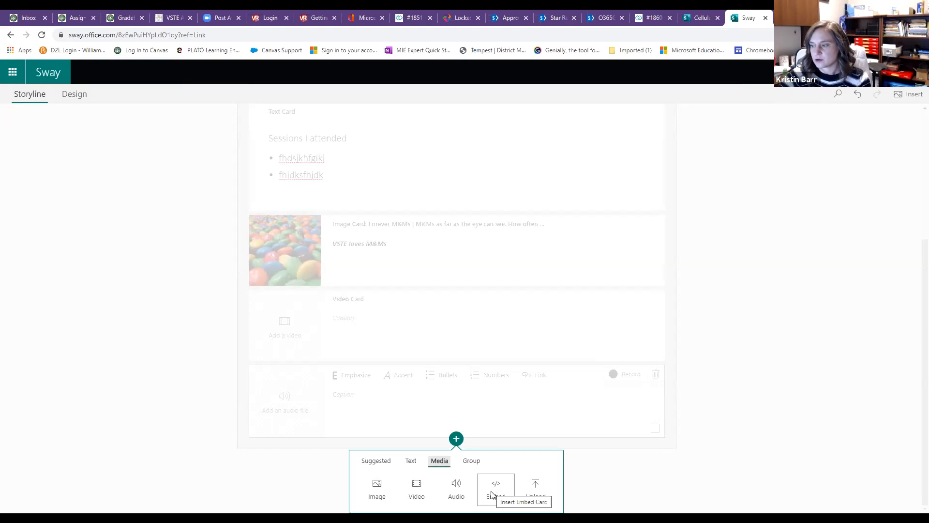
click(472, 461)
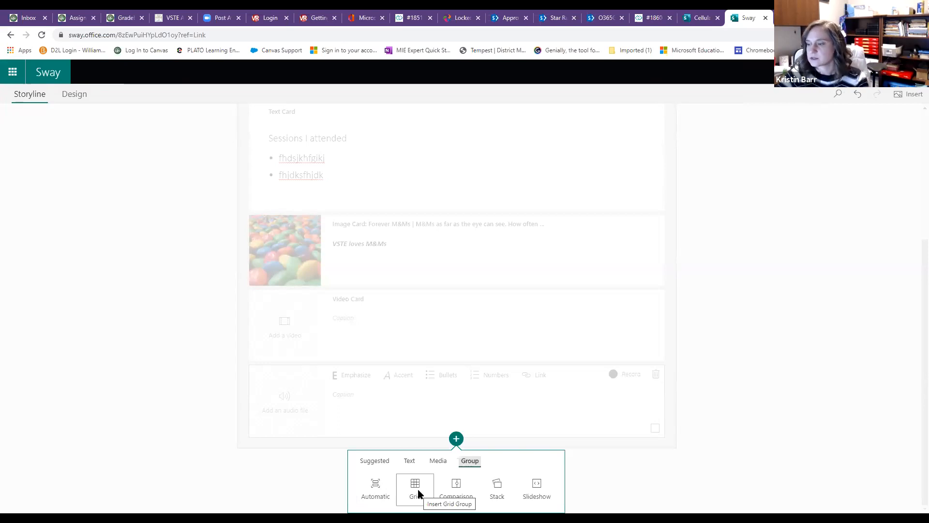
click(456, 489)
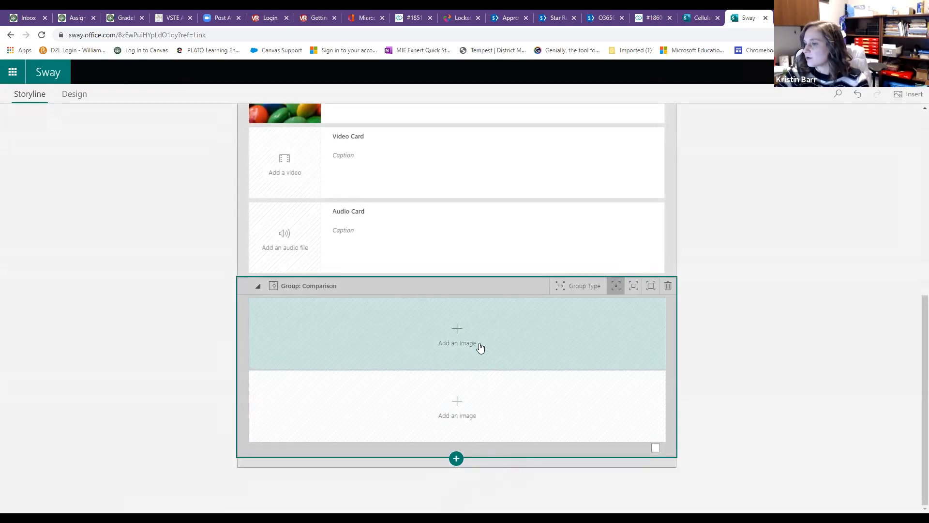
- Add the suggested Creative Commons photo of green and white M&Ms to the Comparison group
click(438, 344)
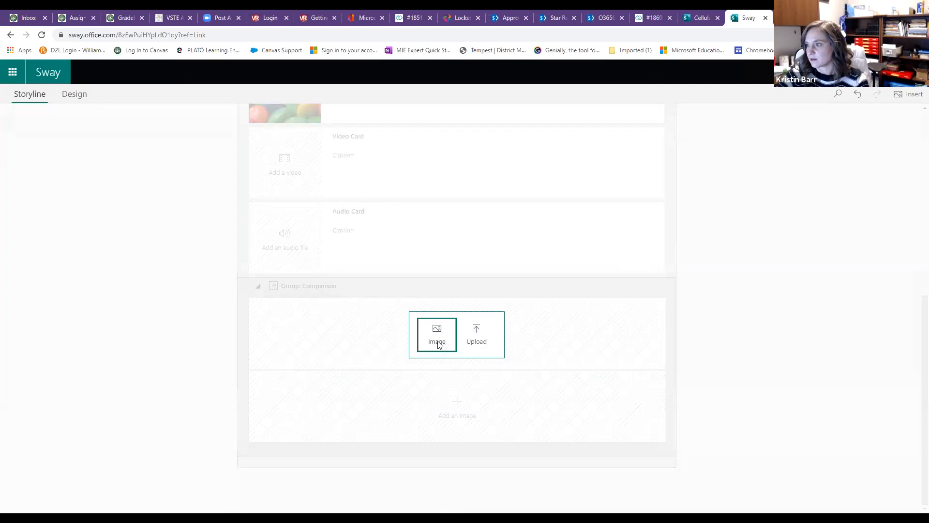
click(437, 340)
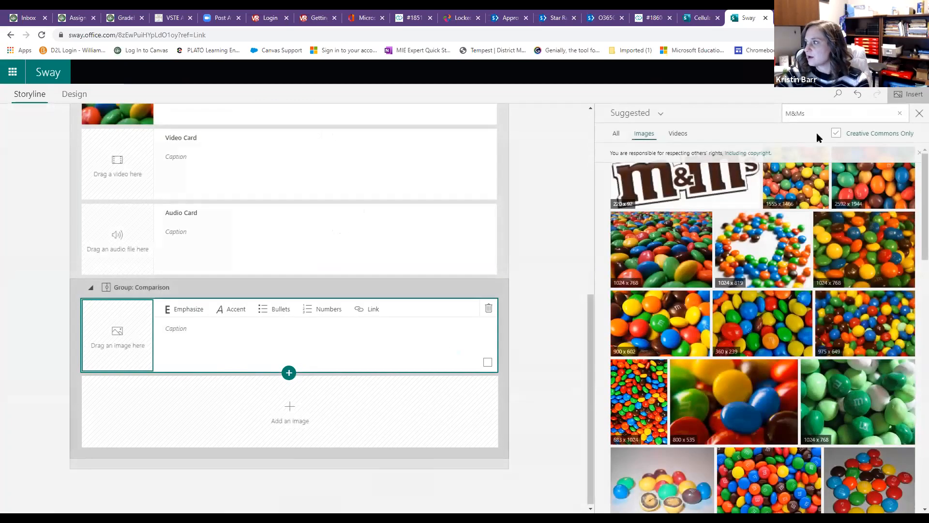
drag(844, 399, 312, 359)
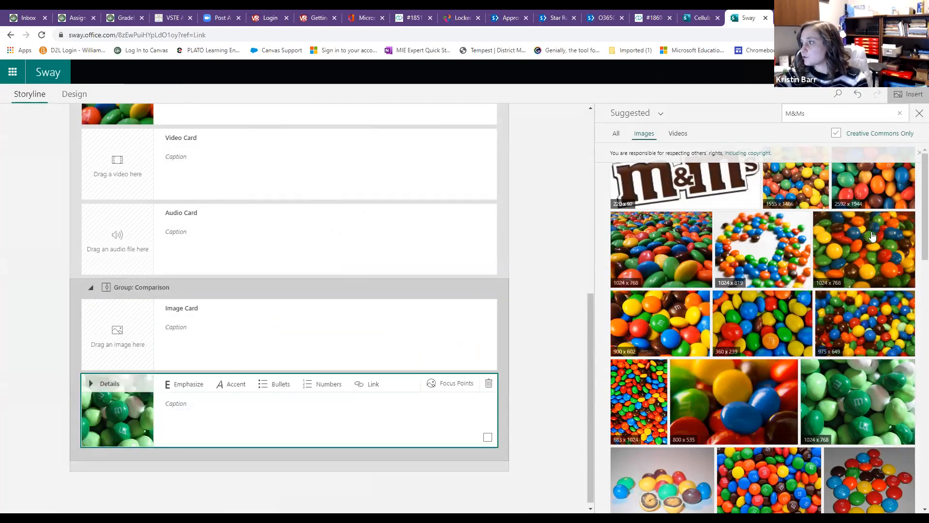
- Add the suggested photo of M&Ms sorted by color as the Comparison group's second image and close the media suggestions
scroll(804, 354, down, 3)
scroll(803, 354, down, 2)
drag(326, 350, 129, 339)
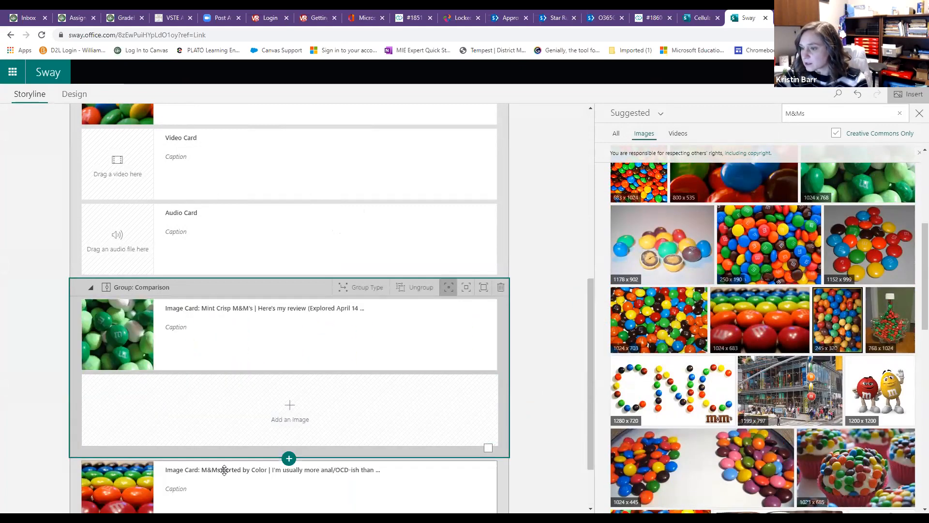
drag(112, 479, 129, 412)
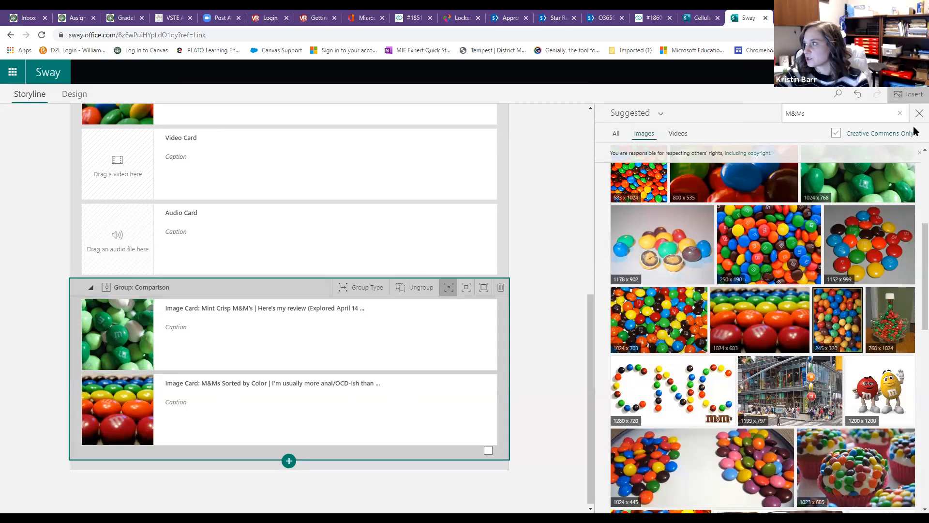
click(919, 113)
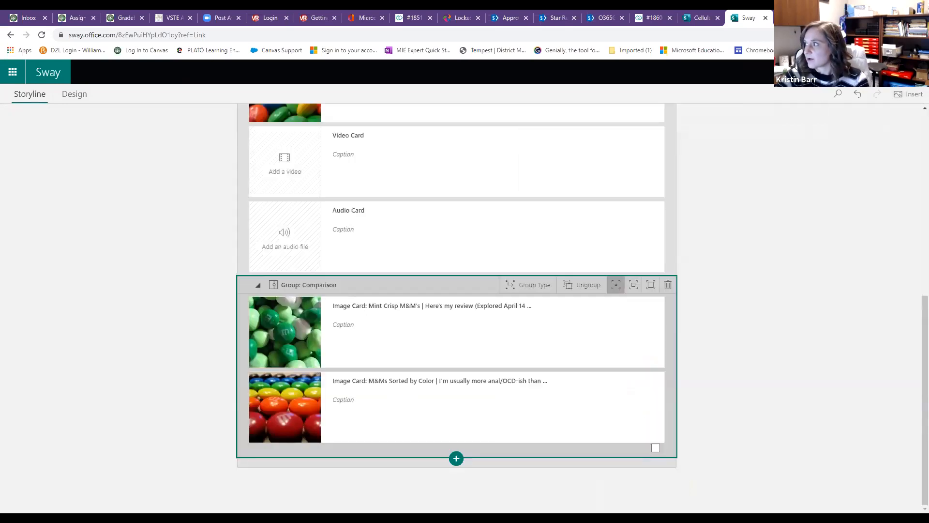
- Preview the Sway and examine how the comparison slider moves between the green and the color-sorted candy images
click(829, 73)
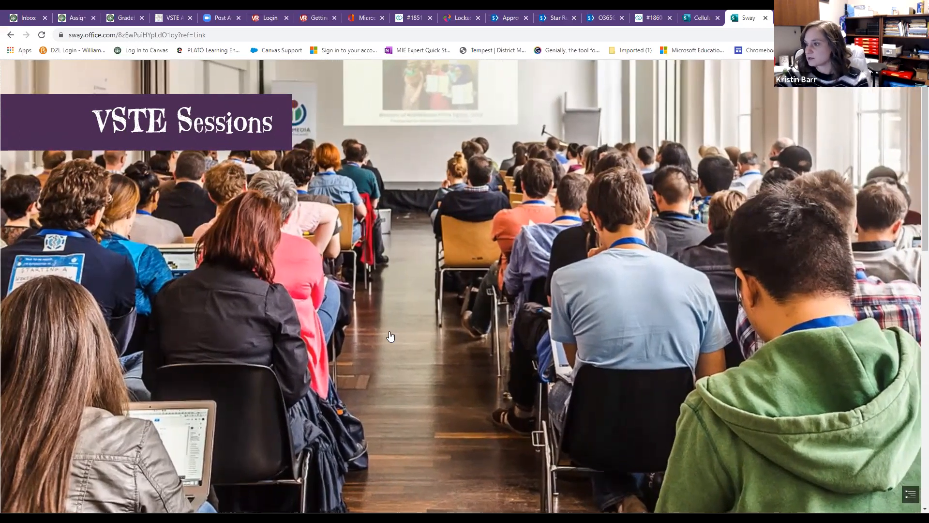
scroll(391, 336, down, 5)
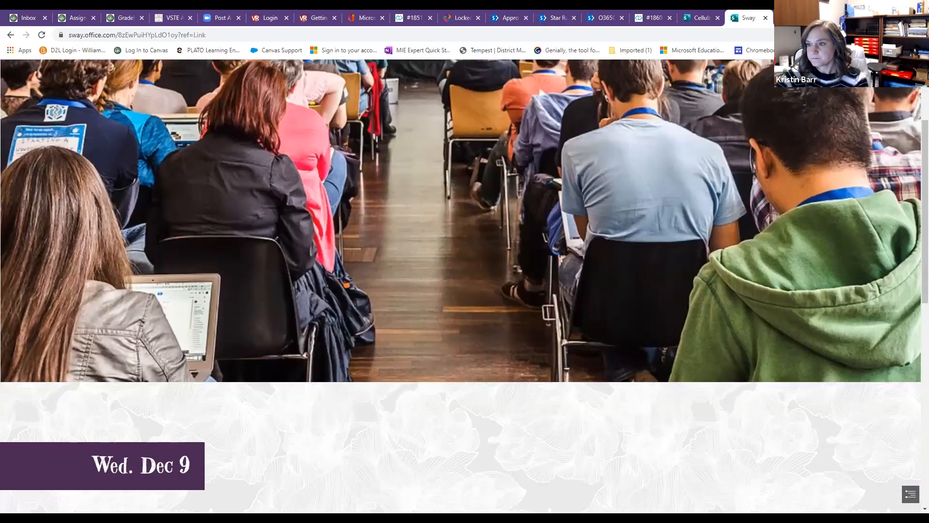
scroll(353, 207, down, 5)
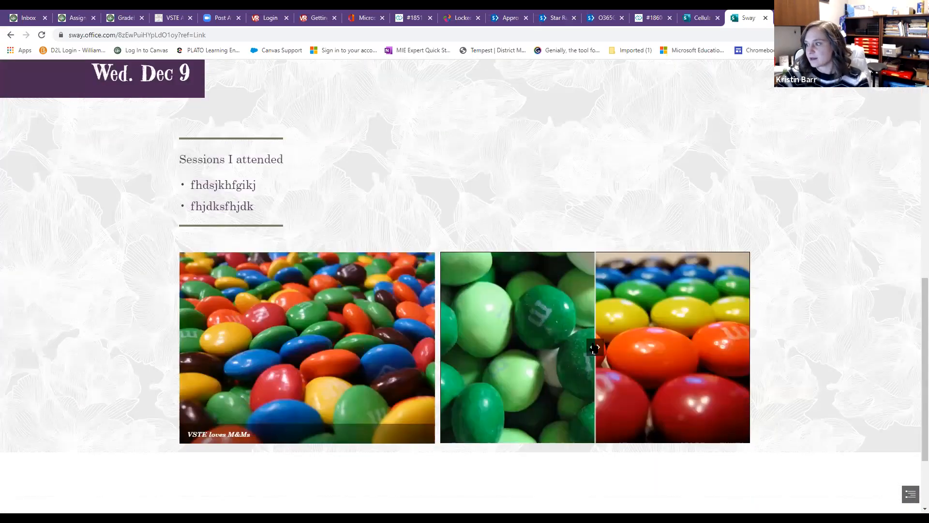
drag(503, 349, 530, 365)
drag(679, 366, 607, 370)
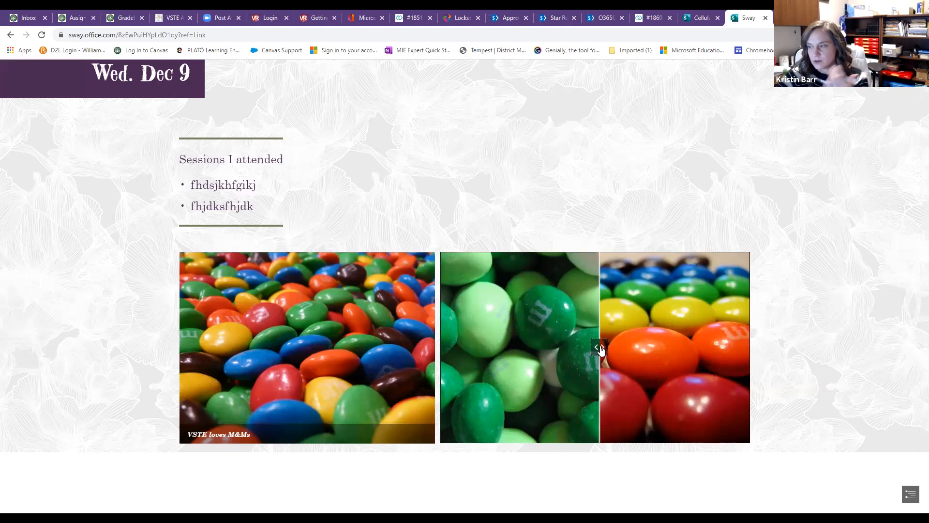
mouse_move(601, 349)
mouse_down()
mouse_move(689, 347)
mouse_move(445, 347)
mouse_move(701, 347)
mouse_move(589, 350)
mouse_up()
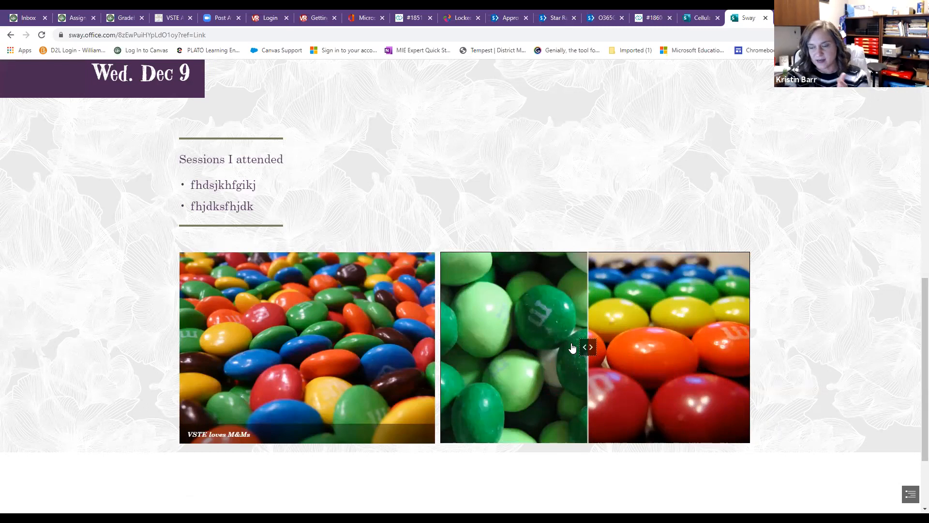
mouse_move(593, 349)
mouse_down()
mouse_move(713, 348)
mouse_move(588, 355)
mouse_up()
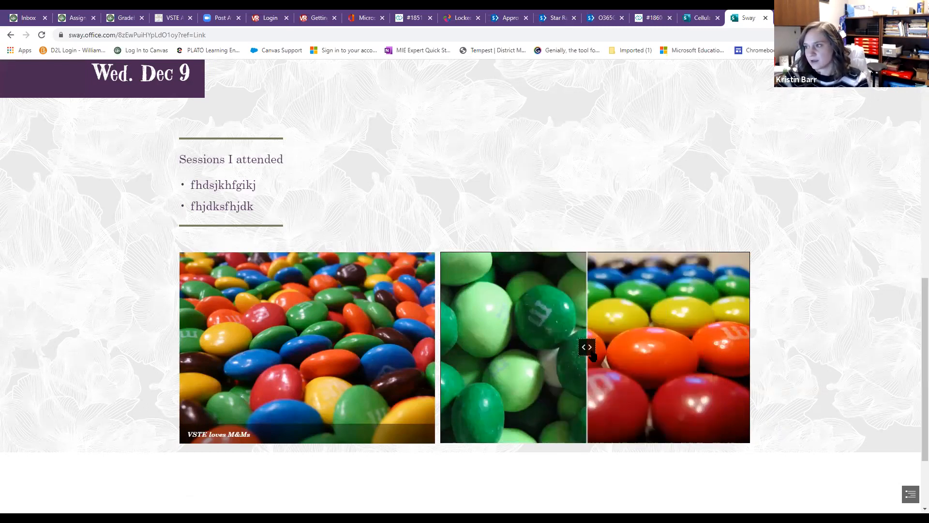
scroll(589, 351, down, 2)
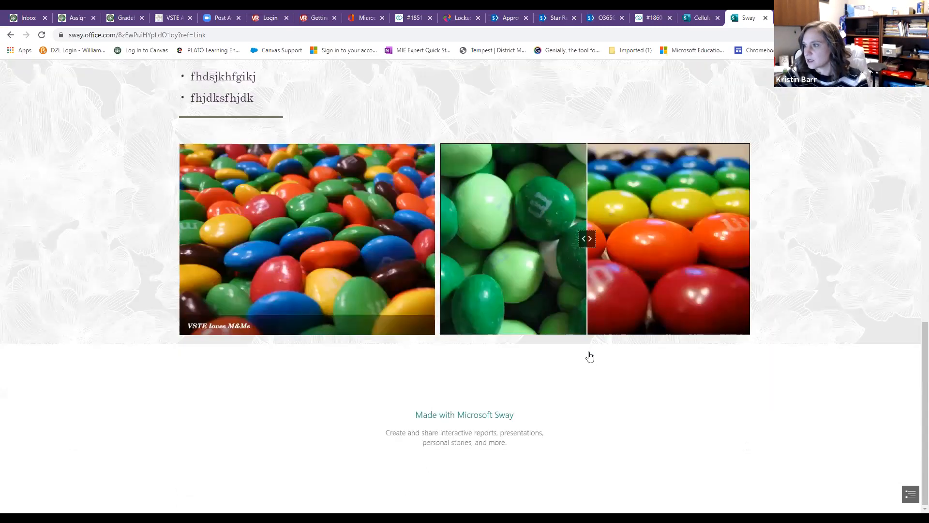
scroll(587, 355, up, 2)
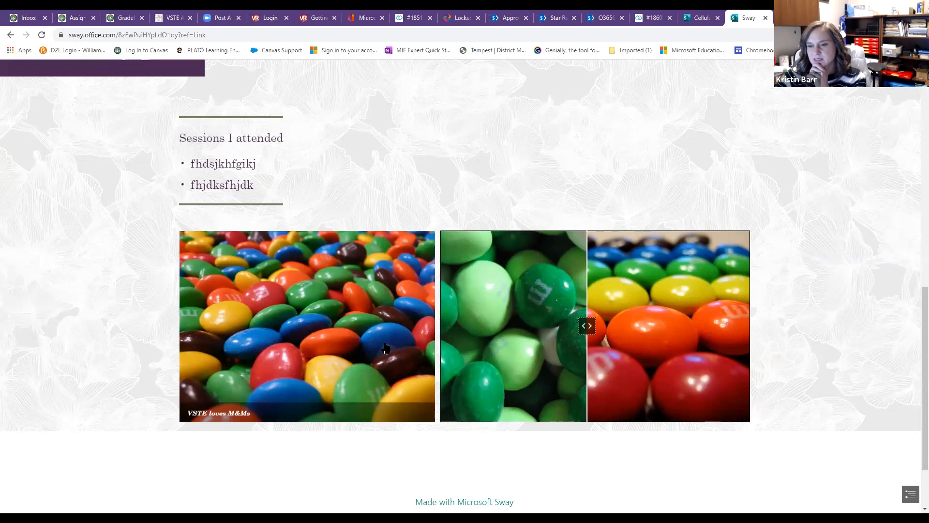
- Return to the storyline and give the image card captioned "VSTE loves M&Ms" the strongest emphasis level
click(10, 35)
scroll(413, 300, up, 2)
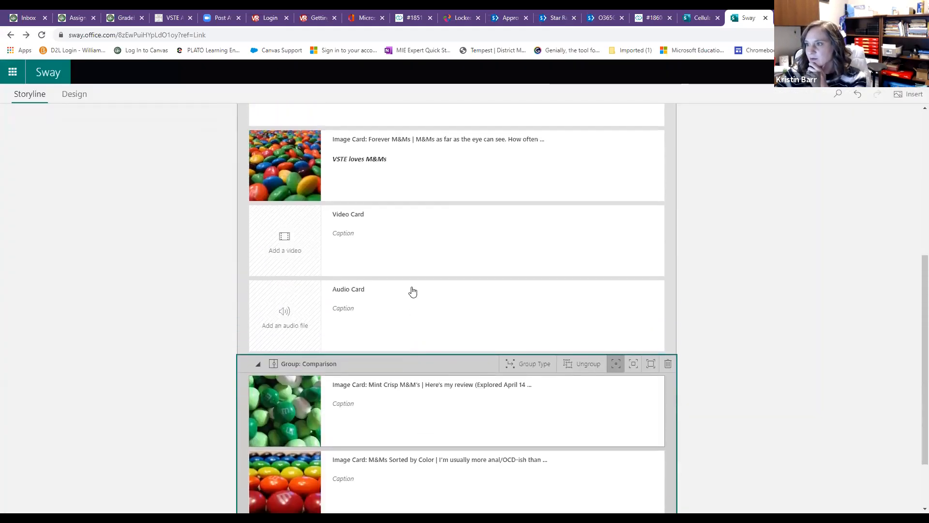
click(481, 175)
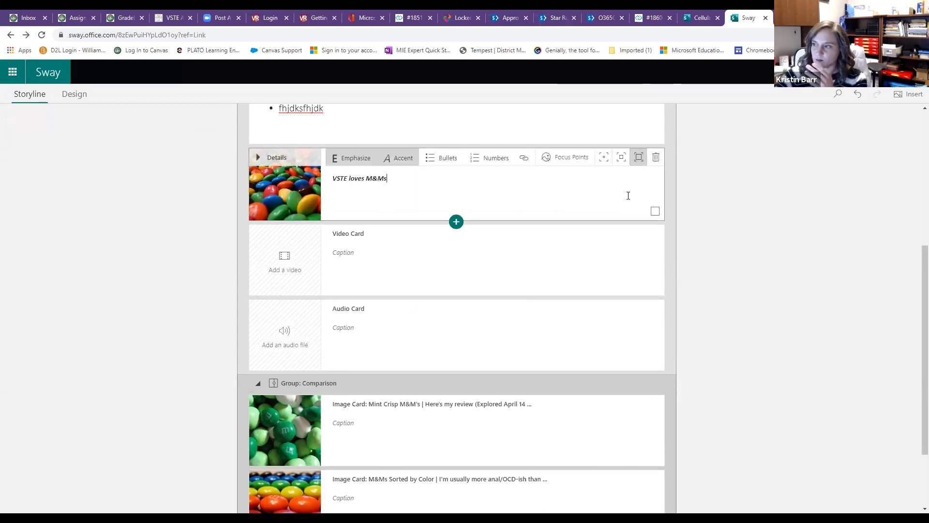
- Preview the Sway again to check the display size of the emphasized candy image, then return to the storyline
click(824, 71)
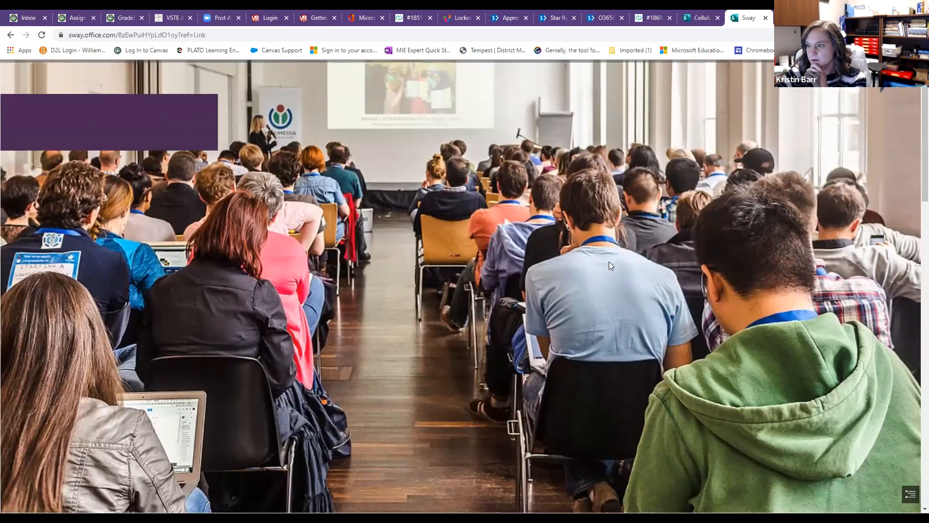
scroll(507, 296, down, 3)
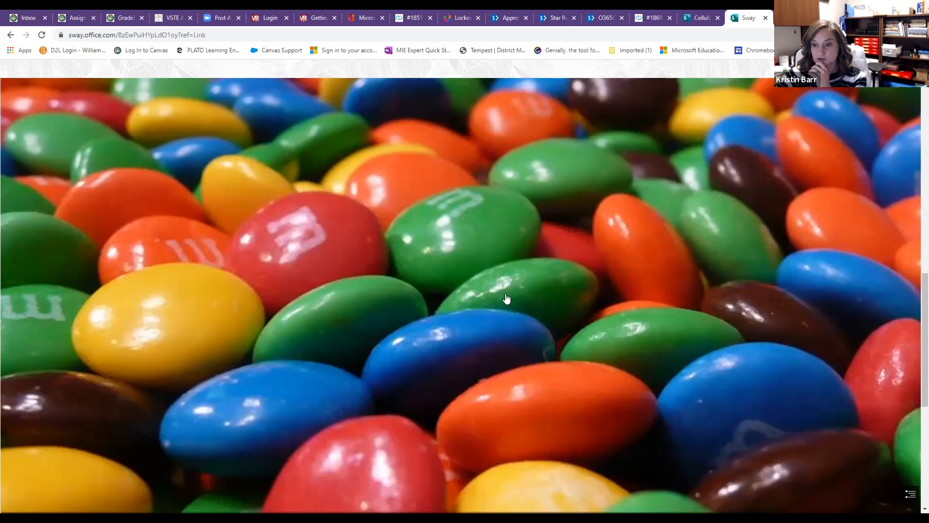
scroll(506, 299, down, 5)
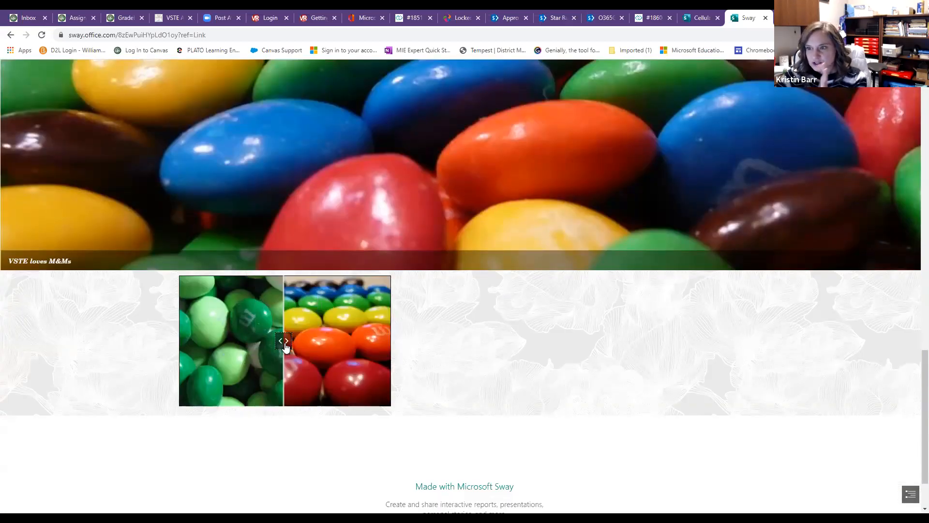
scroll(357, 350, up, 4)
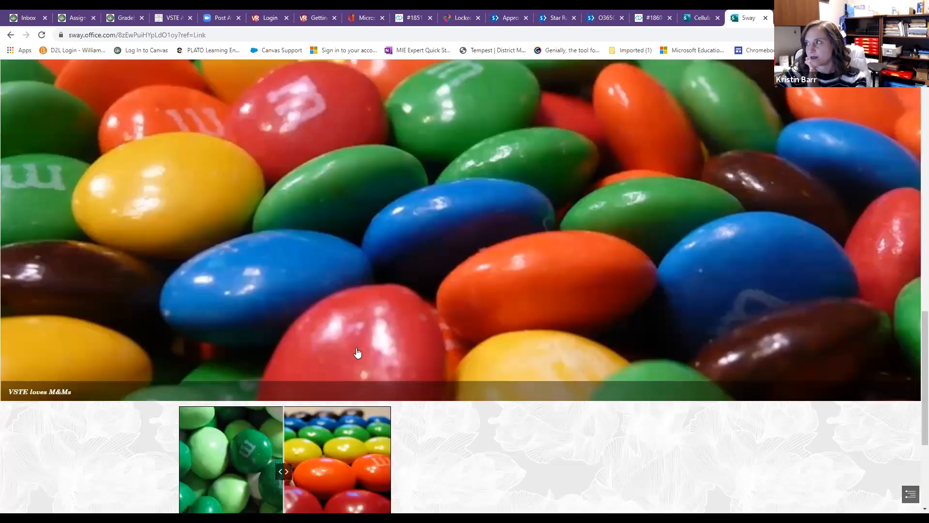
scroll(356, 352, up, 1)
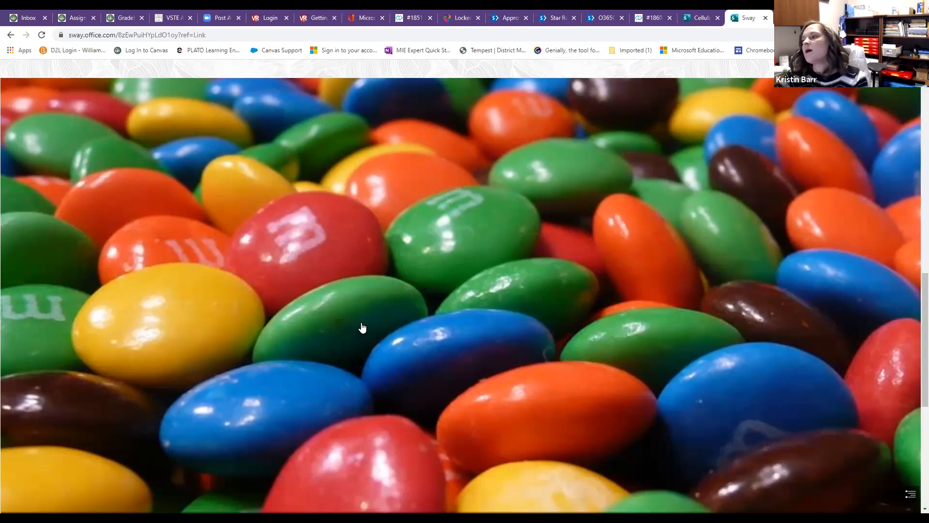
scroll(381, 296, up, 5)
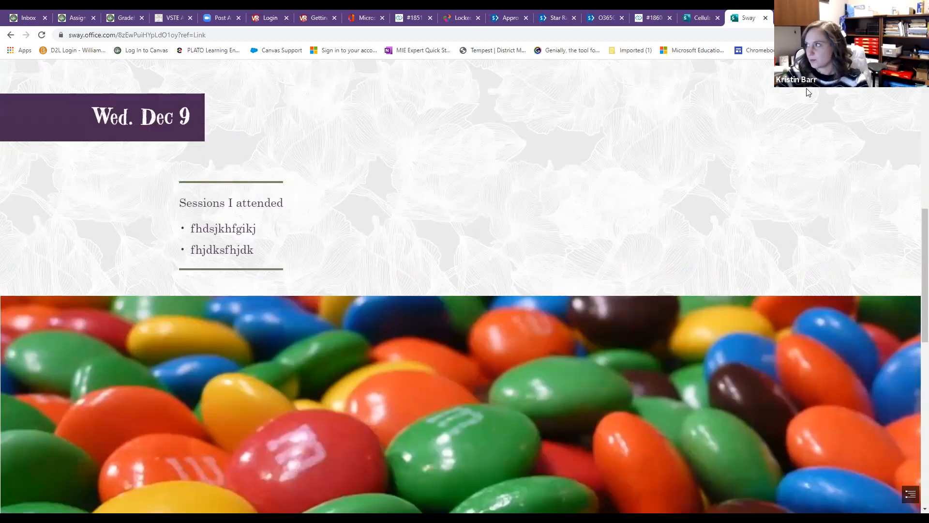
click(857, 77)
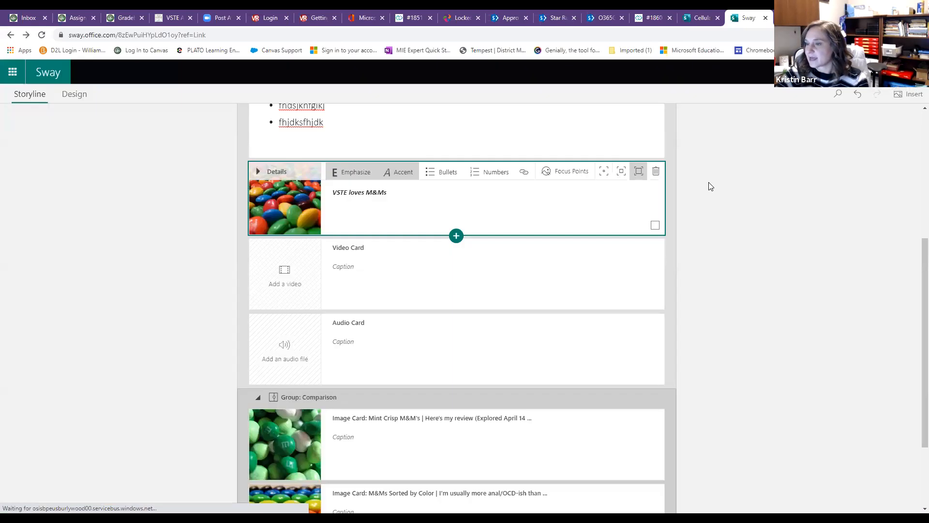
- Remix the Sway's design styles until it has a vertical layout with a black triangle pattern background
scroll(345, 244, up, 5)
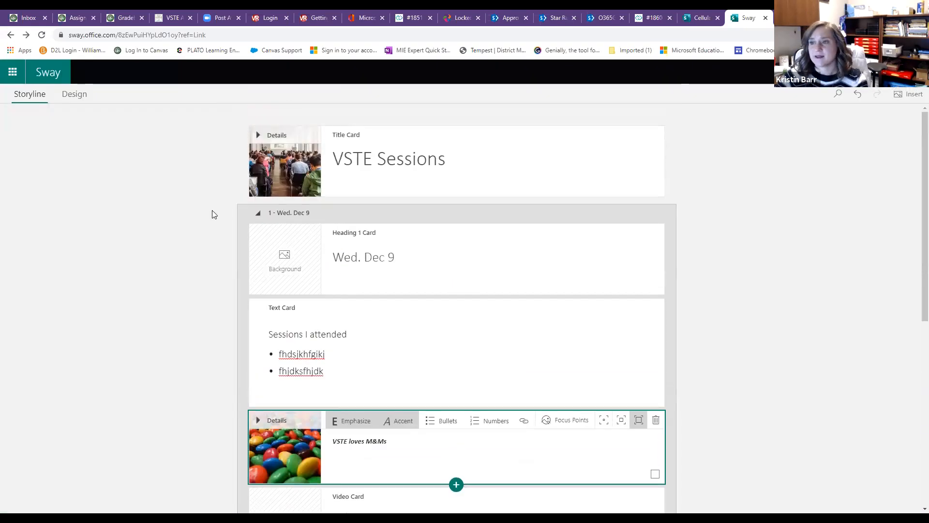
click(74, 97)
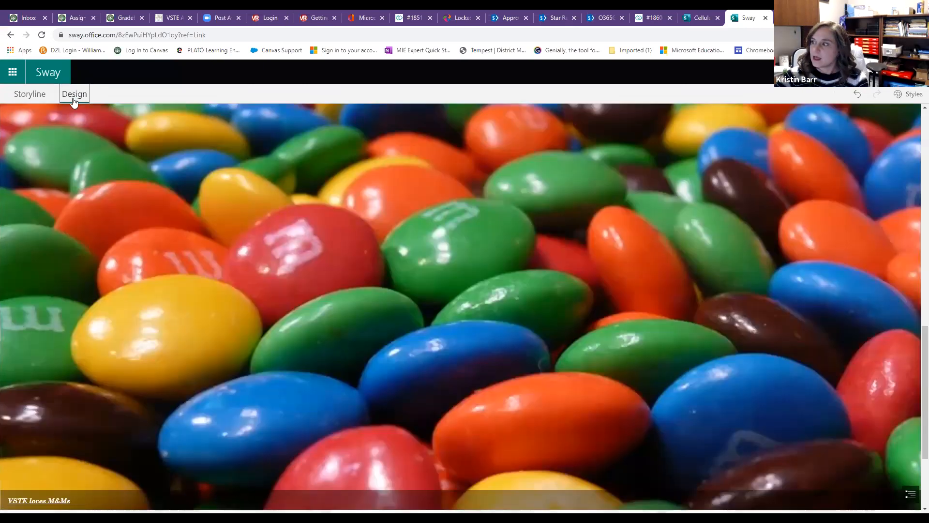
click(907, 99)
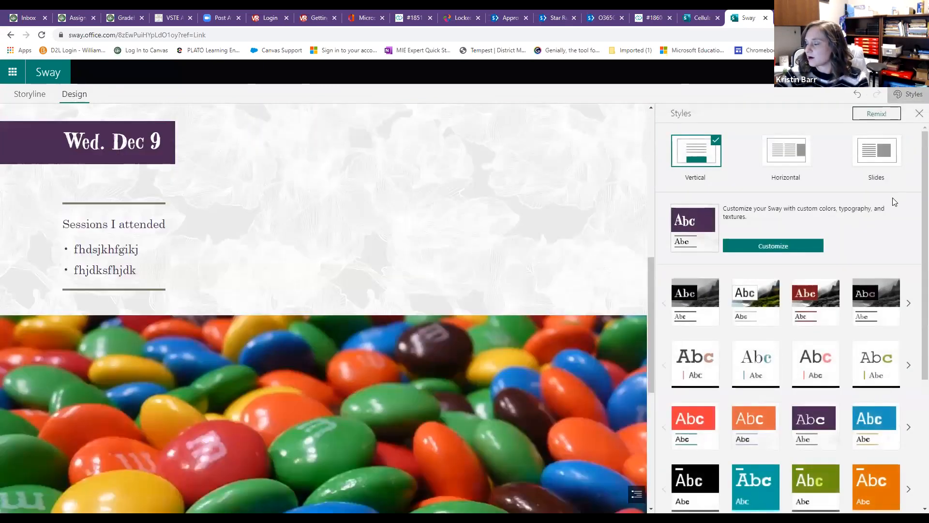
click(881, 117)
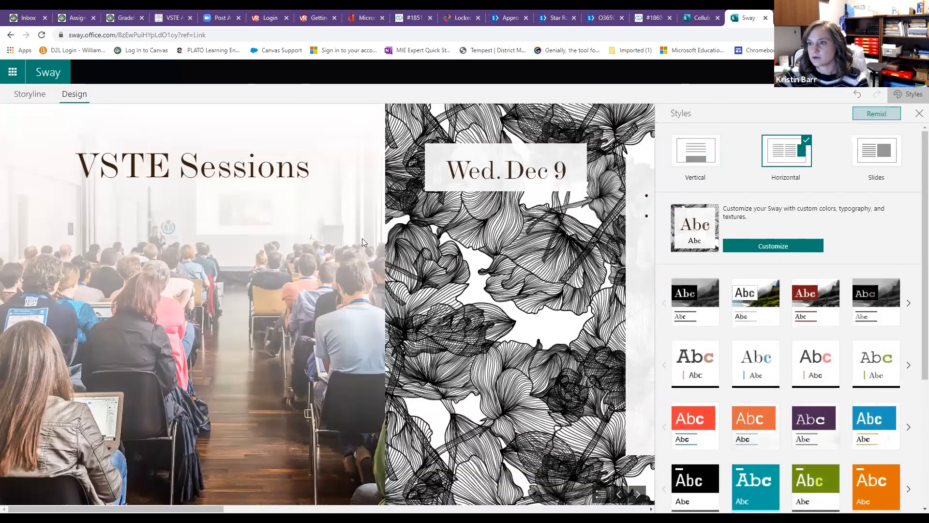
click(874, 115)
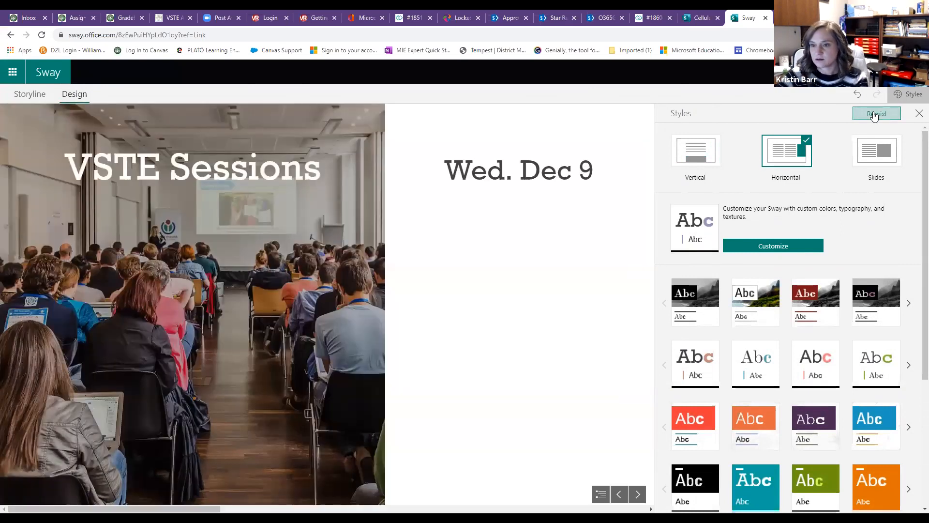
click(874, 115)
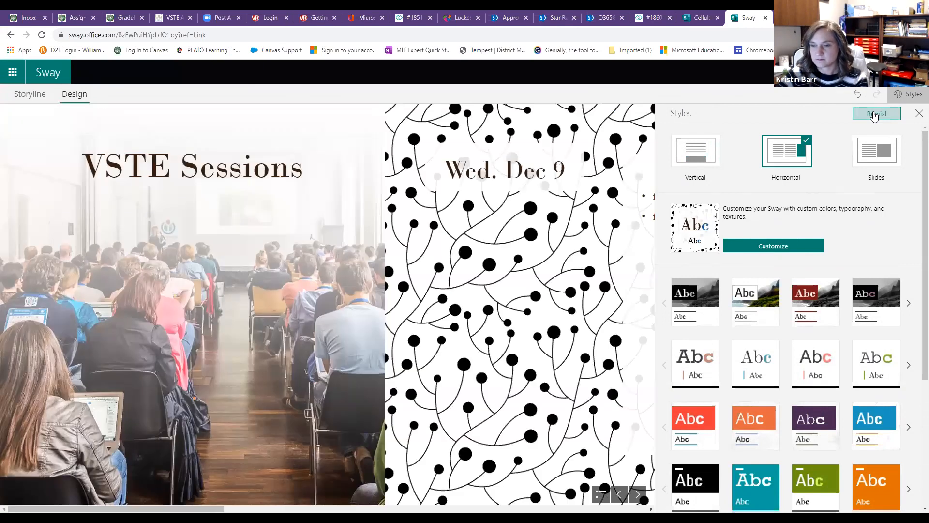
click(874, 115)
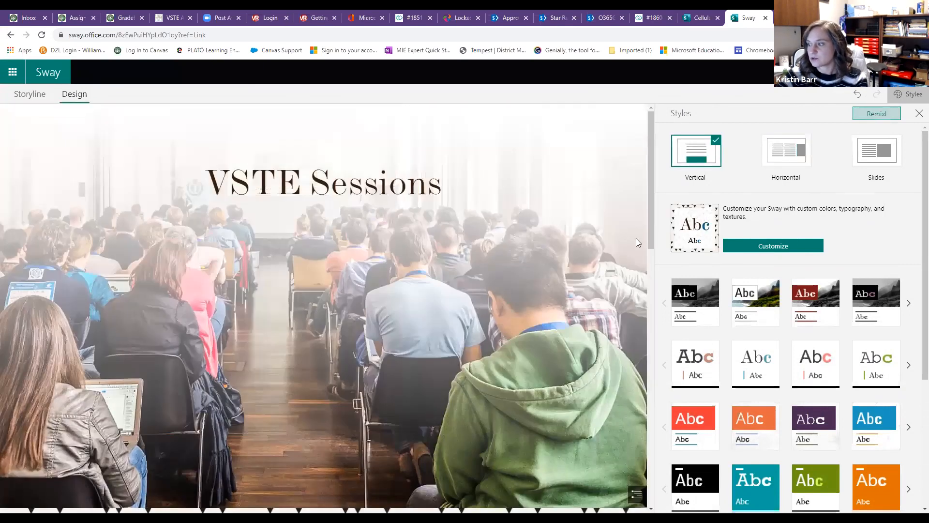
scroll(516, 257, down, 5)
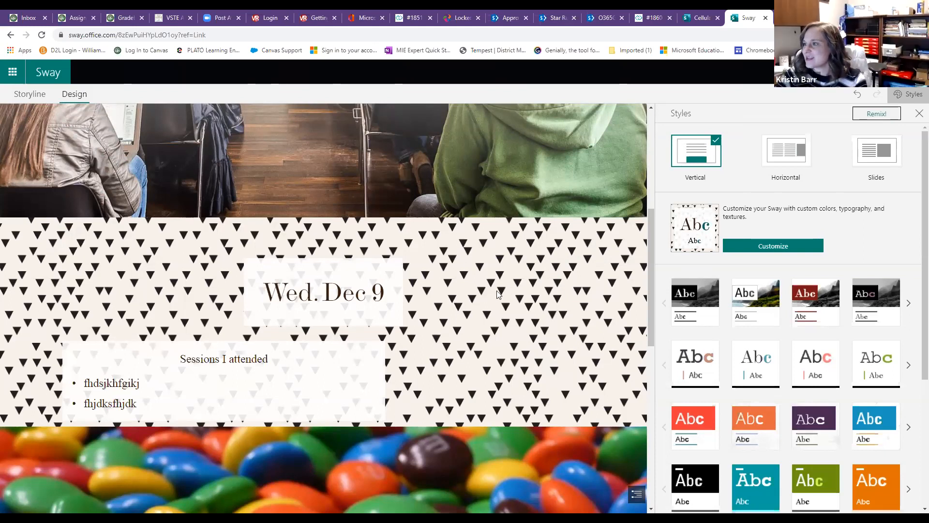
- Customize the style's font choice to Quire Sans headings with Univers body text
click(748, 247)
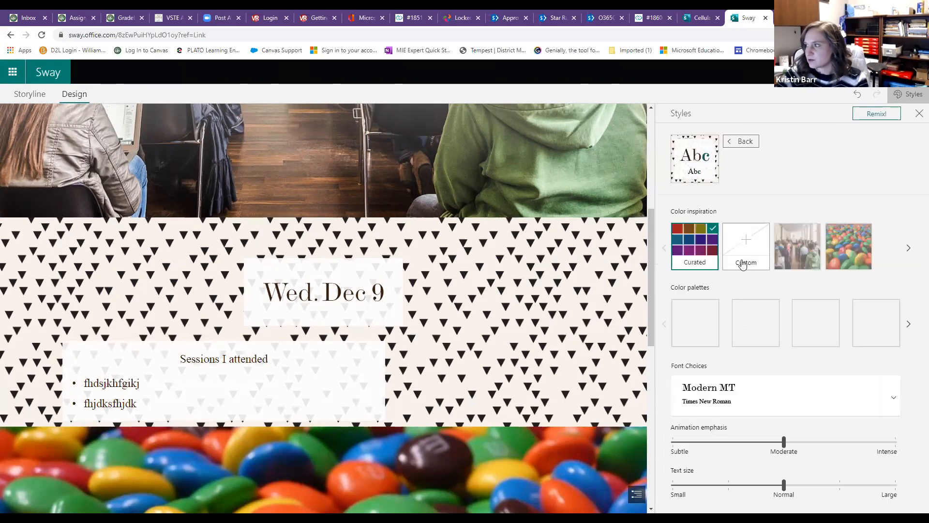
click(866, 392)
scroll(860, 390, down, 5)
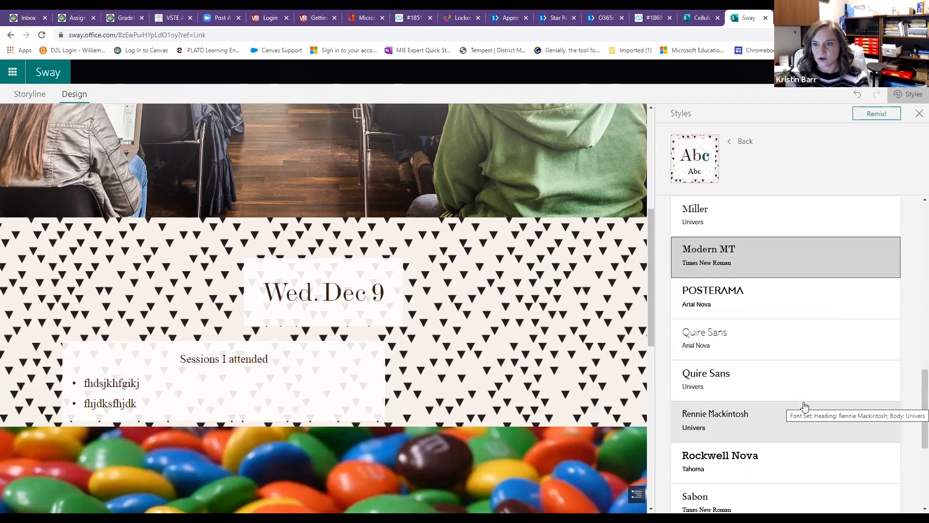
click(731, 384)
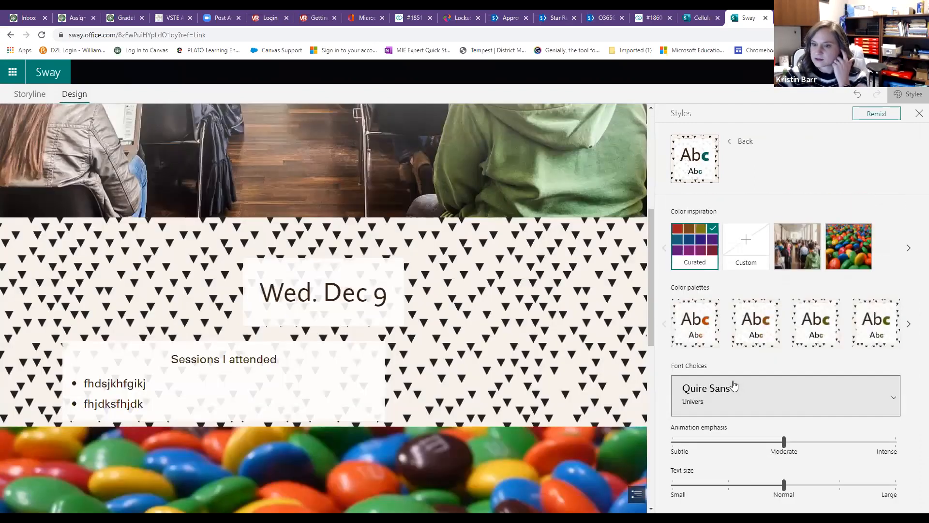
scroll(551, 314, up, 3)
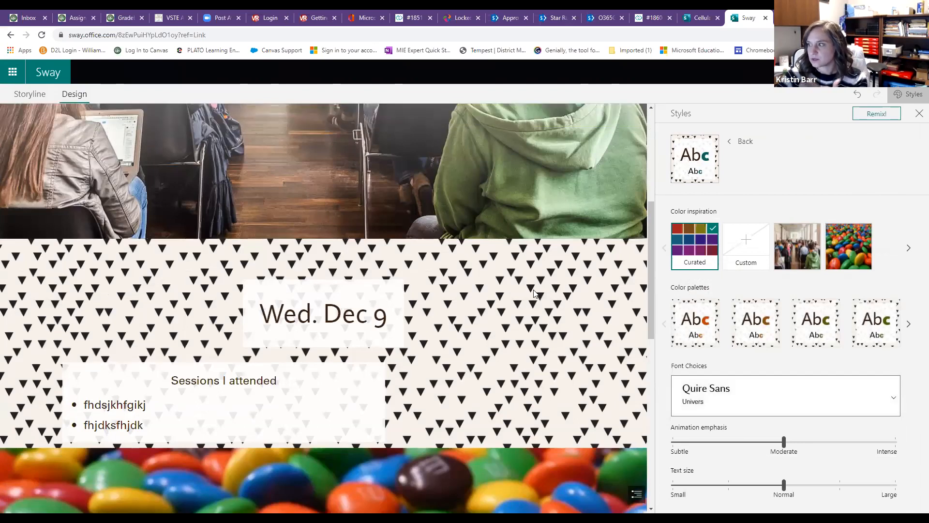
- Review the restyled Sway from the candy image back up to the title, then close the style settings
scroll(542, 347, down, 6)
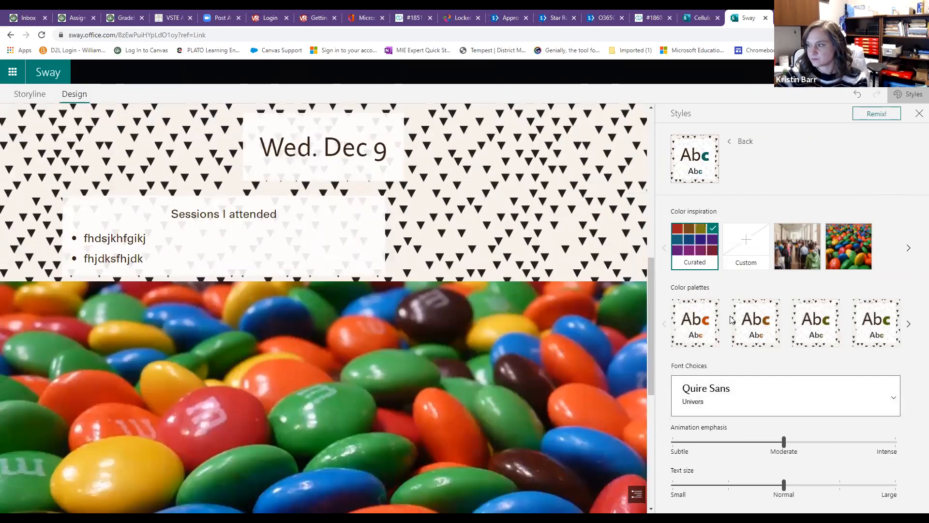
scroll(500, 225, up, 5)
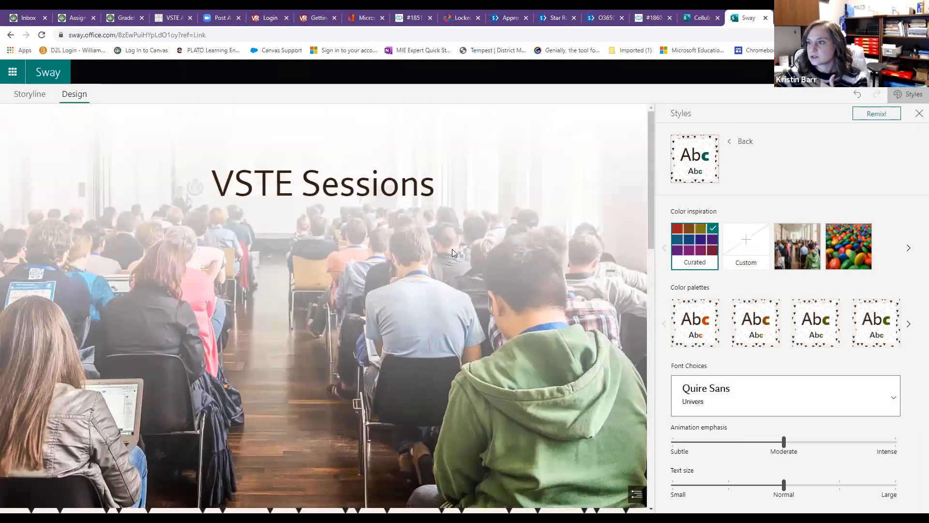
click(919, 115)
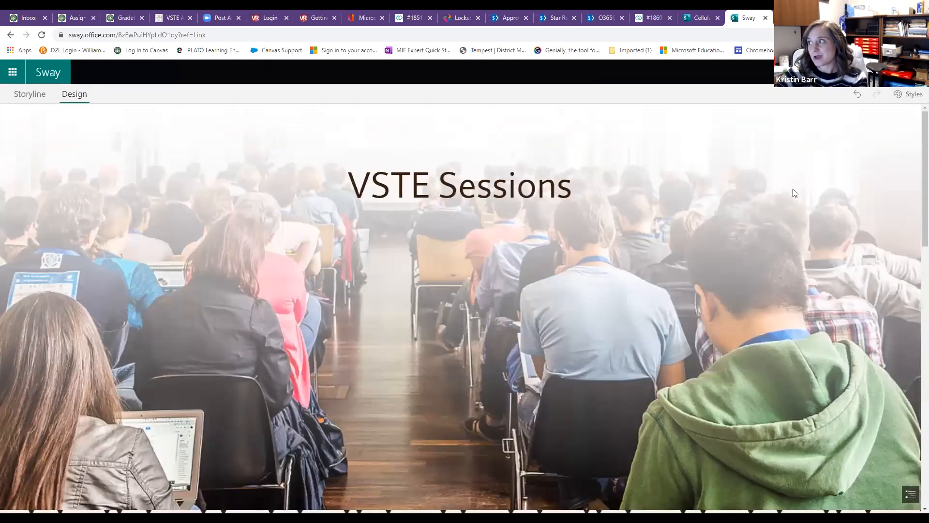
- Return to the storyline and look over its cards from the title to the audio card
click(24, 97)
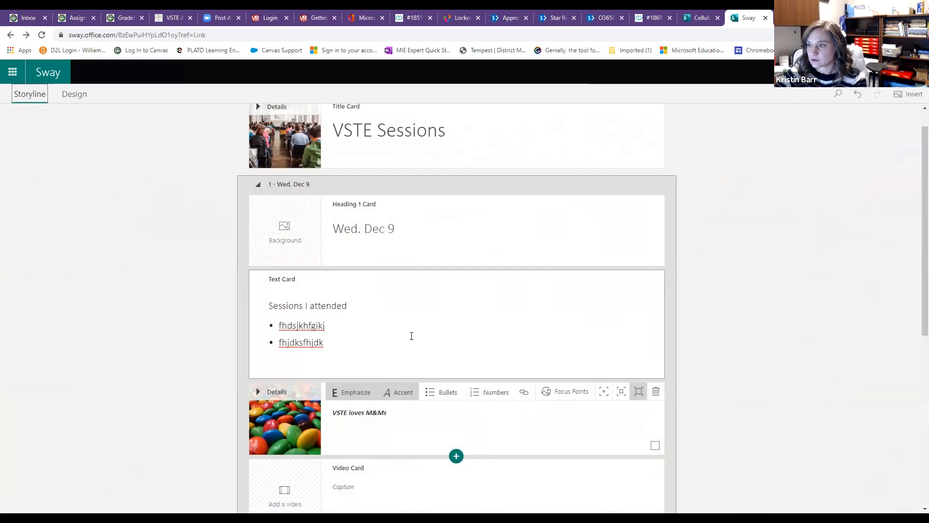
scroll(411, 336, up, 1)
scroll(411, 336, down, 3)
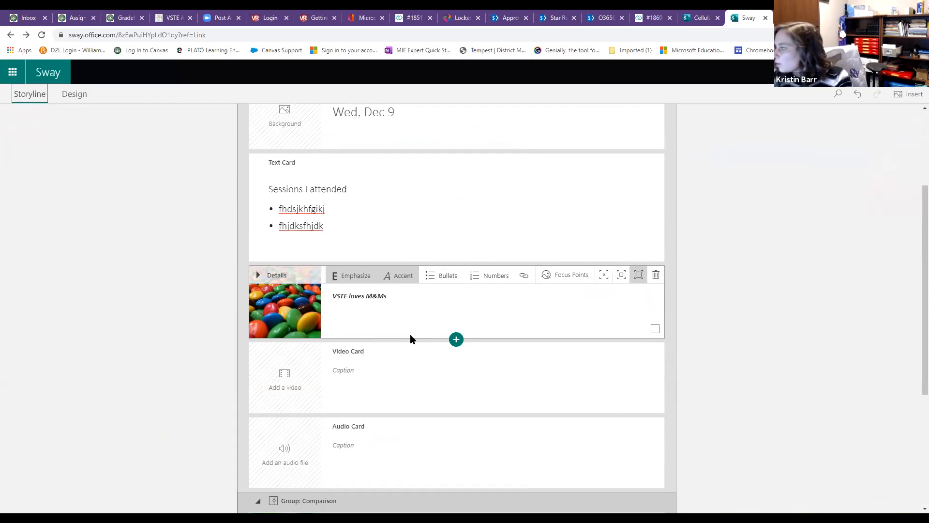
scroll(369, 308, up, 3)
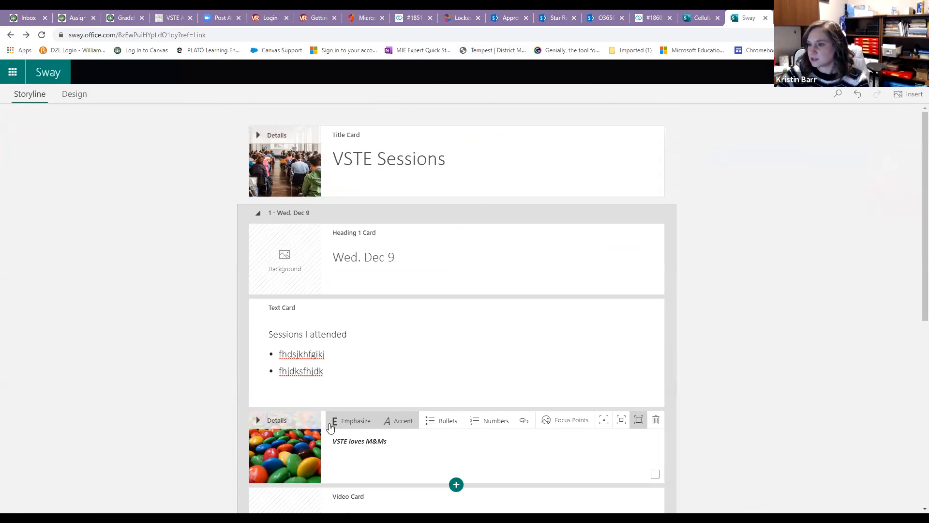
- Switch to the running slide show and advance it to the "Accessing Sway" slide
key(alt+Tab)
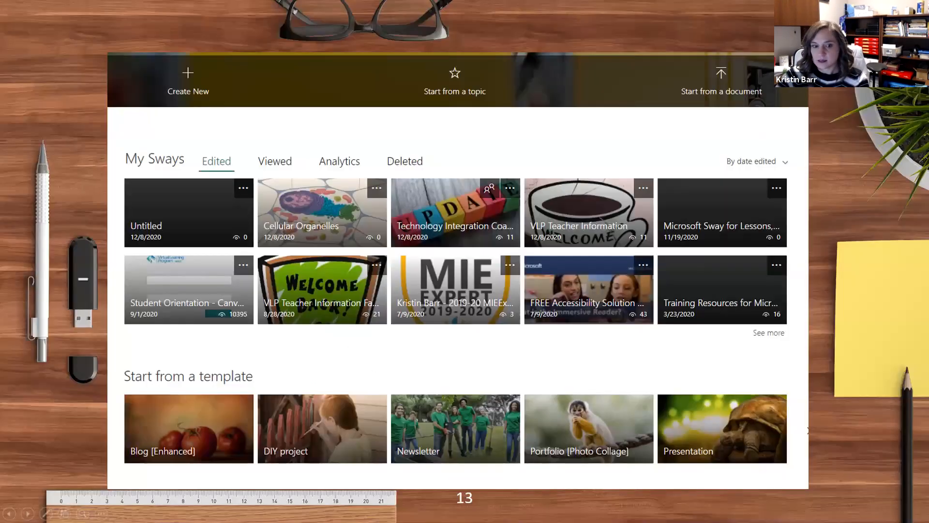
key(Right)
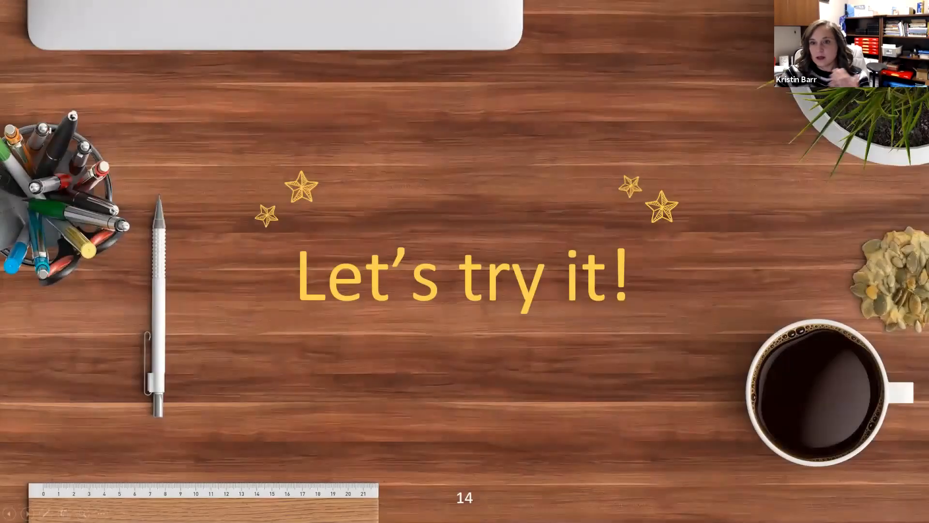
key(Right)
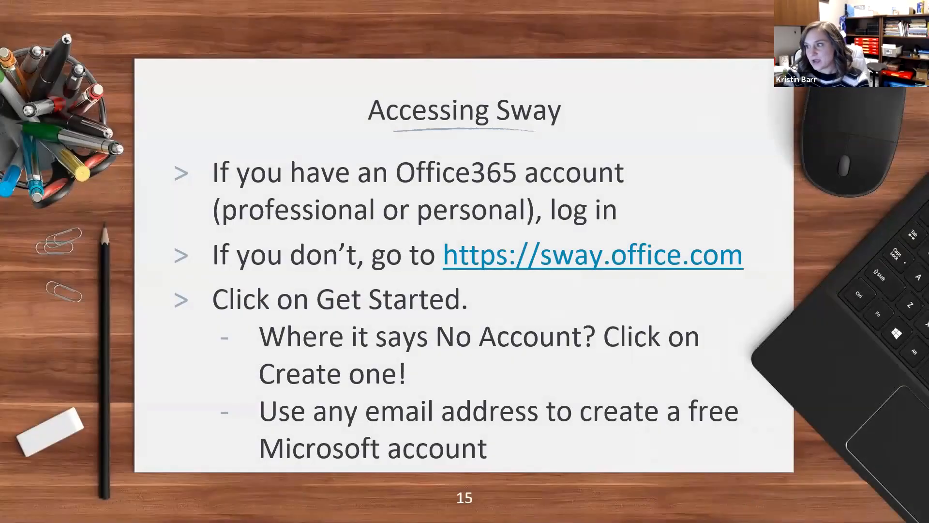